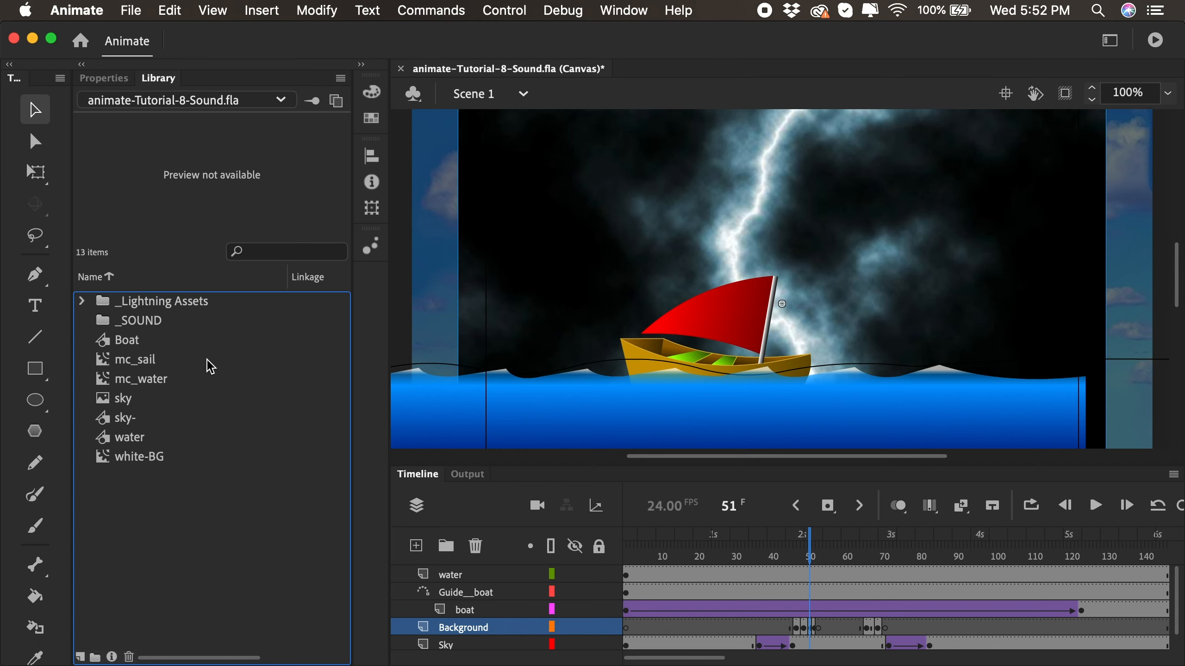
pyautogui.click(131, 10)
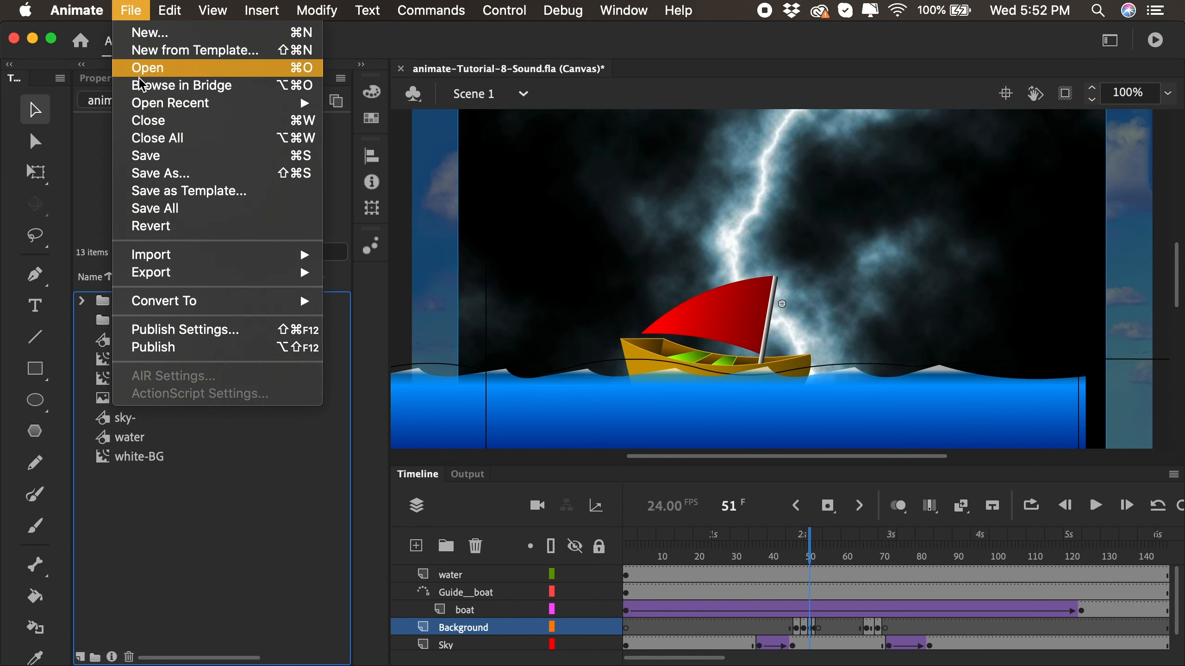
pyautogui.moveTo(175, 257)
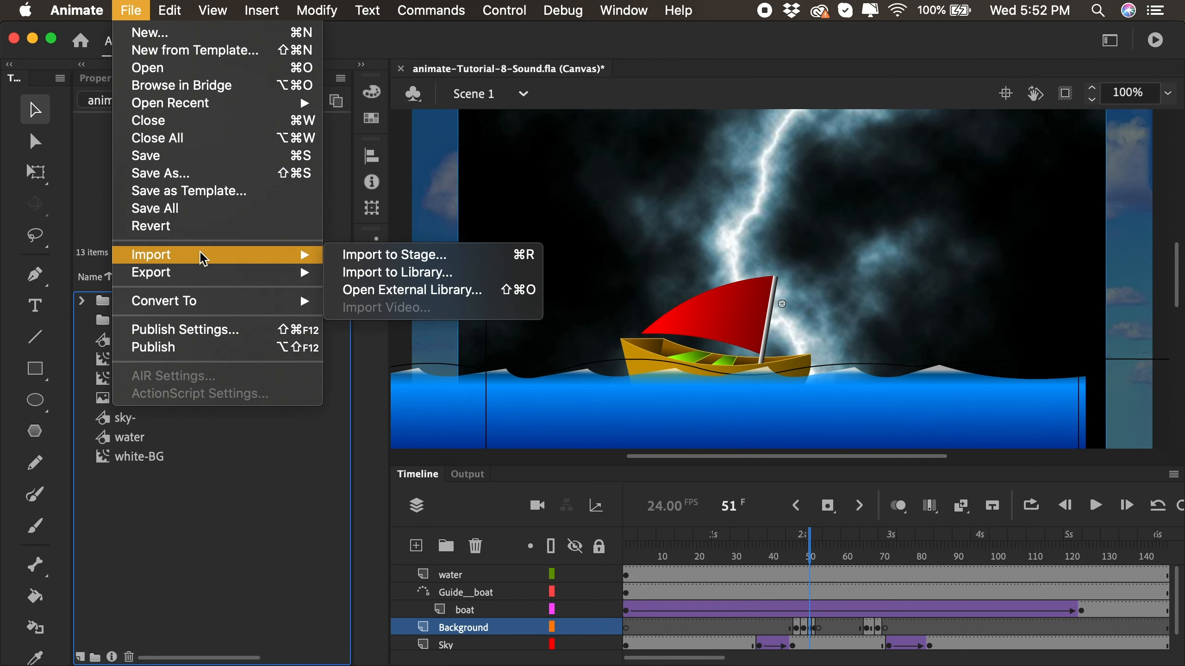
pyautogui.click(413, 275)
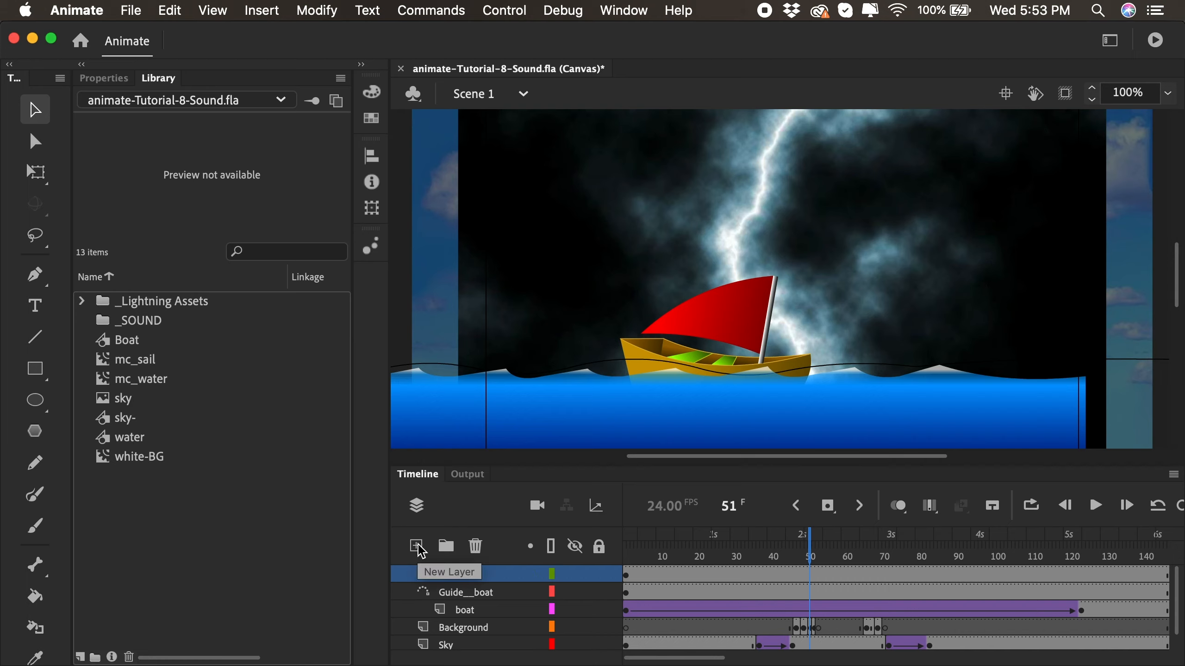
# - Add a new layer above the water layer and name it Waves
pyautogui.click(416, 546)
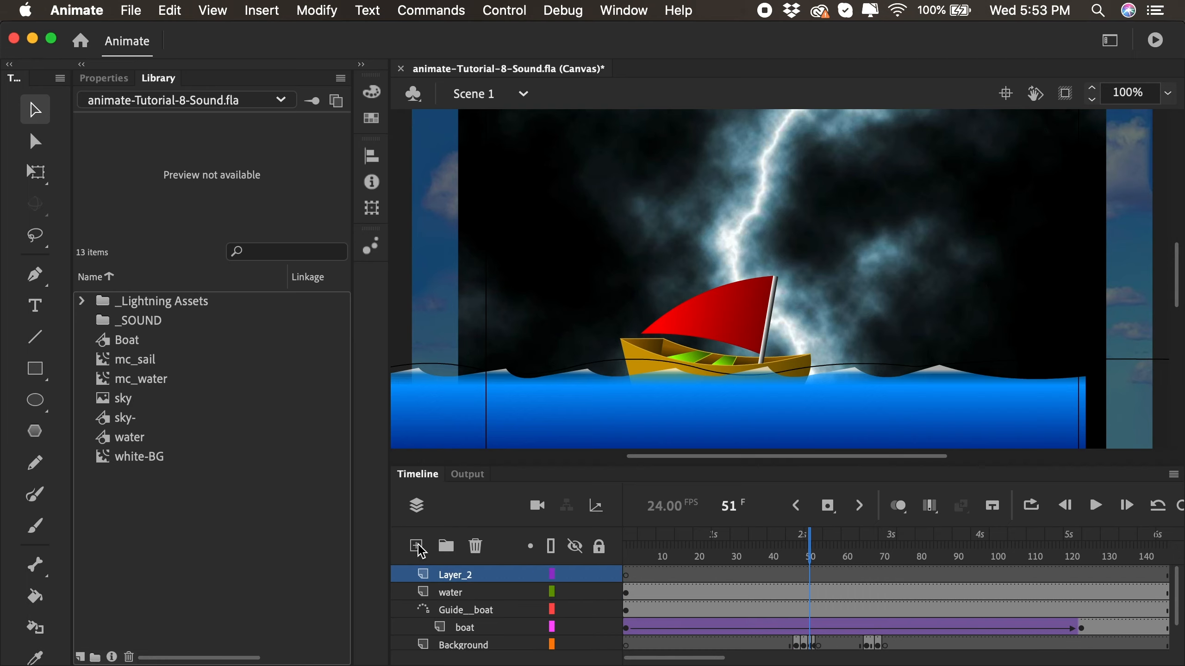
pyautogui.doubleClick(466, 575)
pyautogui.write('Waves')
pyautogui.press('Return')
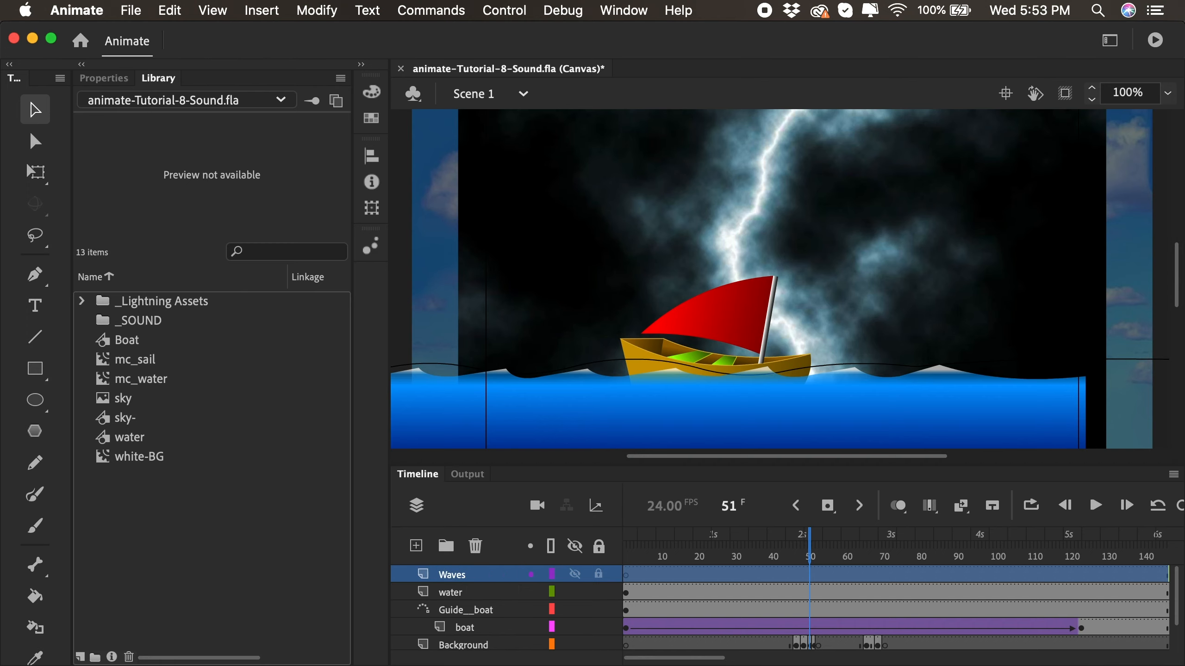
# - Import Waves.mp3 to the stage at the start of the Waves layer and move the sound into the _SOUND library folder
pyautogui.click(625, 575)
pyautogui.click(629, 578)
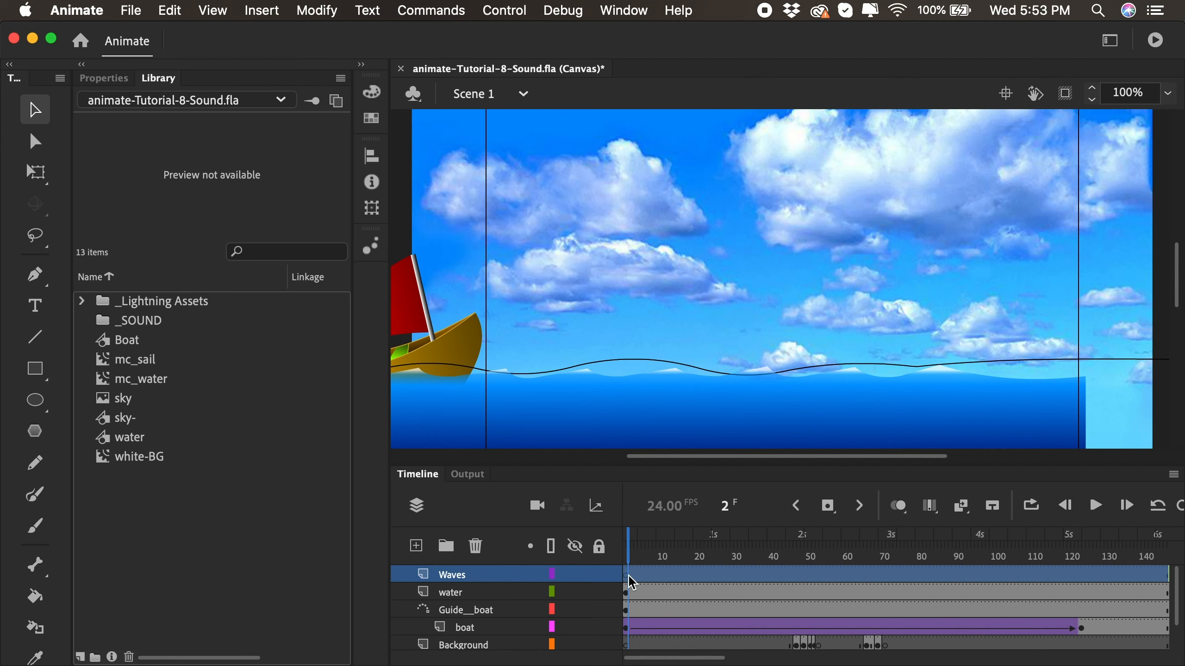
pyautogui.click(125, 10)
pyautogui.moveTo(242, 255)
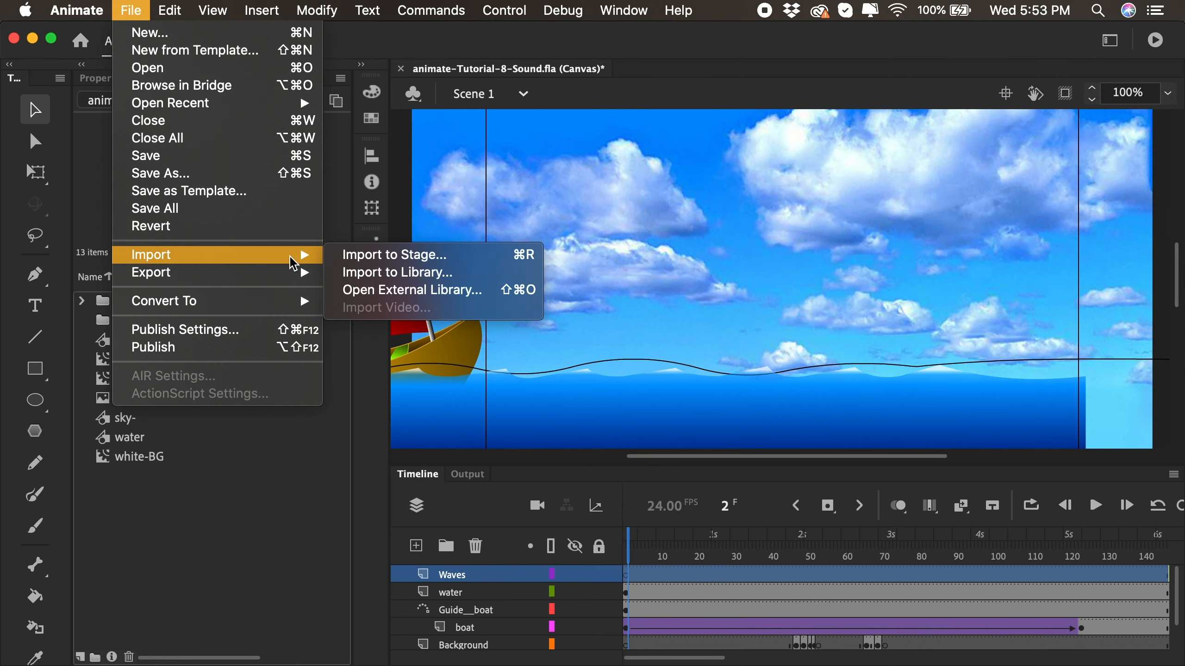
pyautogui.click(389, 260)
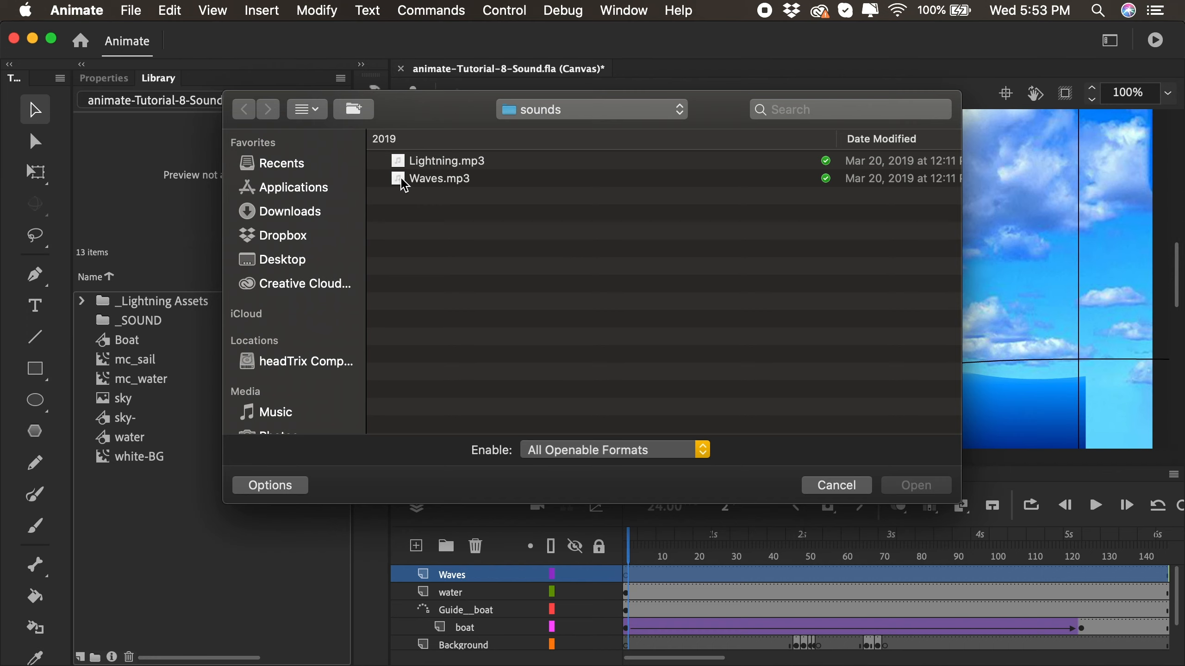
pyautogui.doubleClick(404, 180)
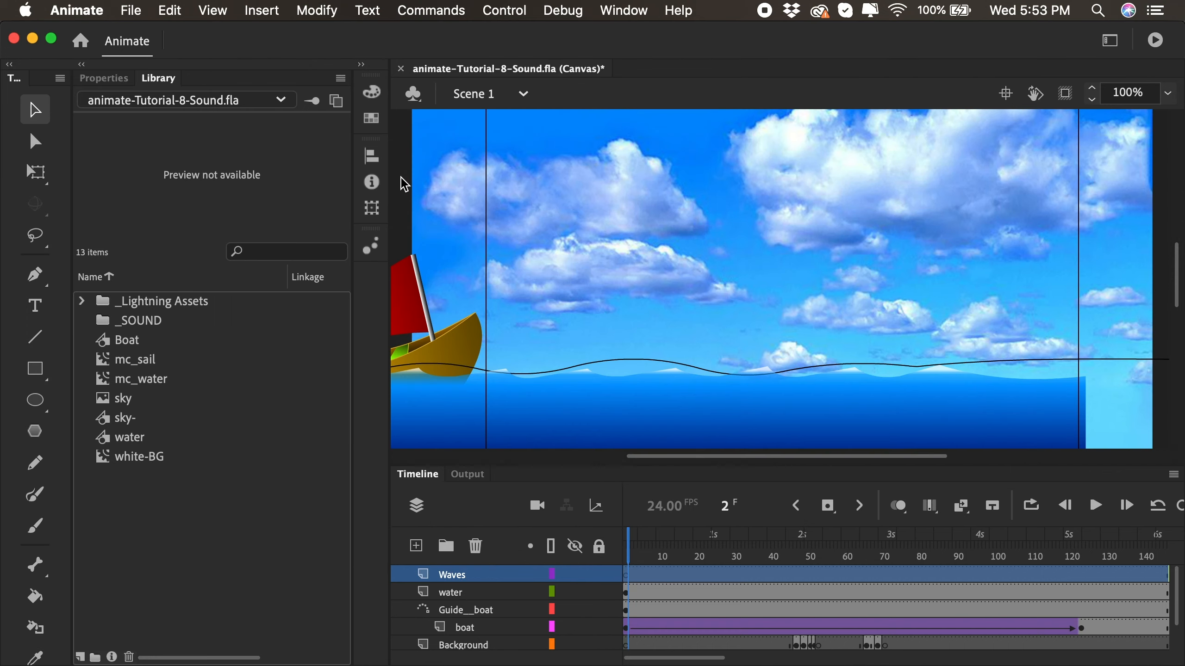
pyautogui.click(629, 576)
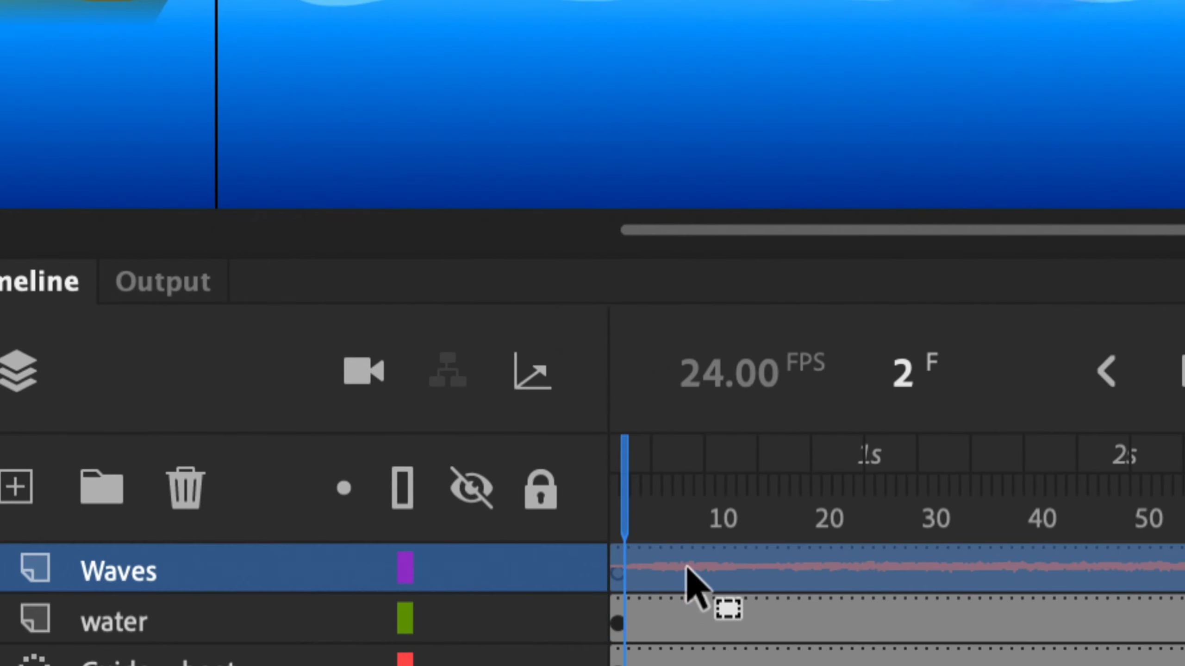
pyautogui.click(651, 573)
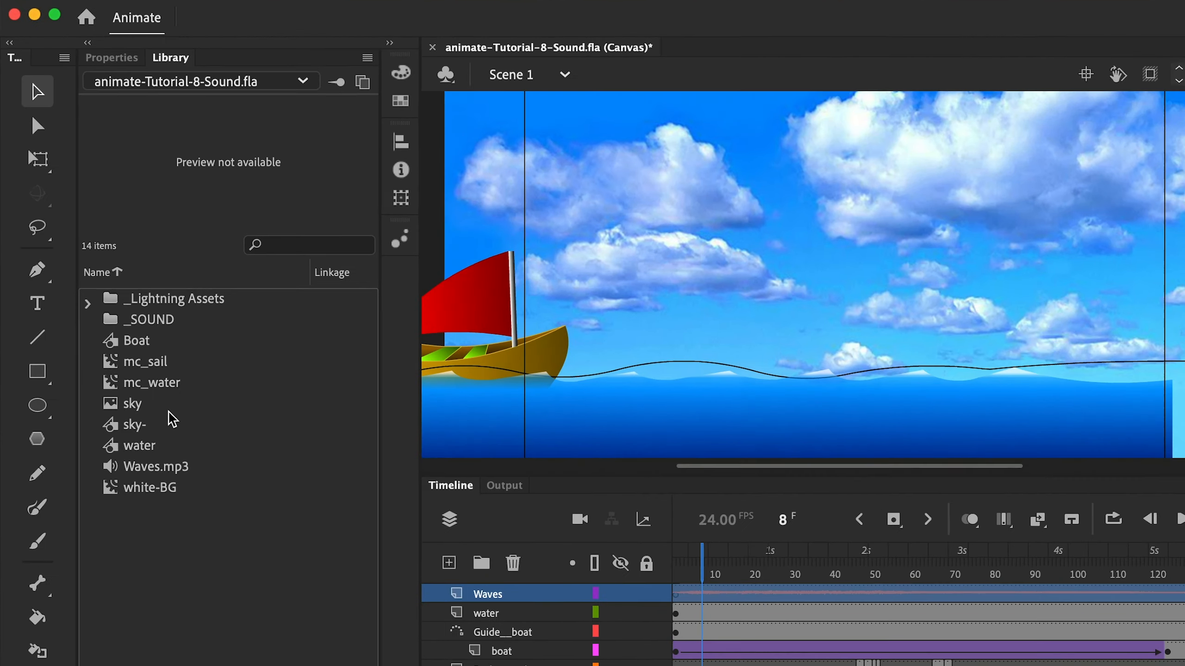
pyautogui.click(142, 465)
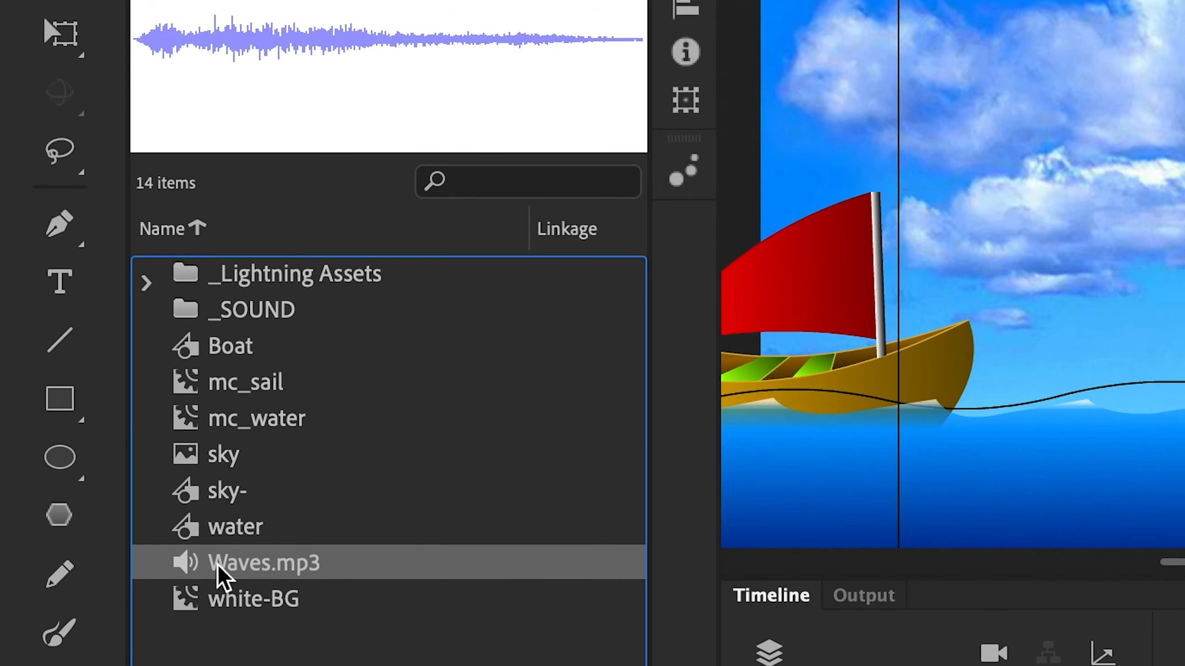
pyautogui.moveTo(255, 371); pyautogui.dragTo(248, 319)
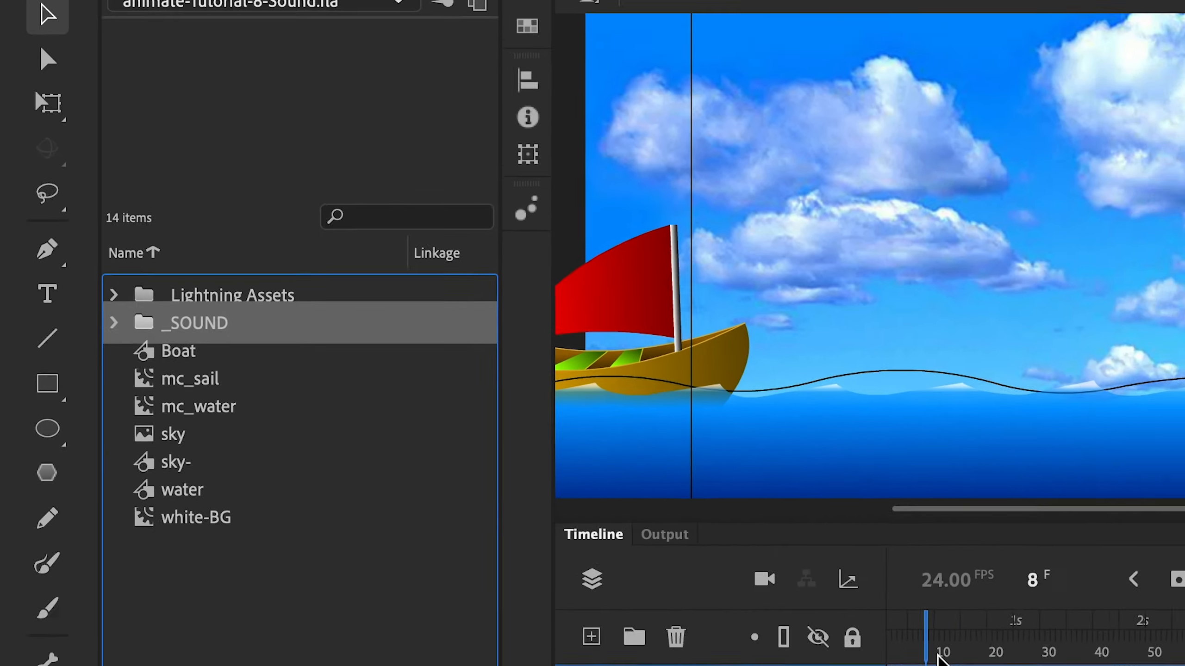
# - Play the timeline from the beginning to hear the waves sound with the animation, and stop playback partway
pyautogui.moveTo(937, 655); pyautogui.dragTo(624, 556)
pyautogui.press('Return')
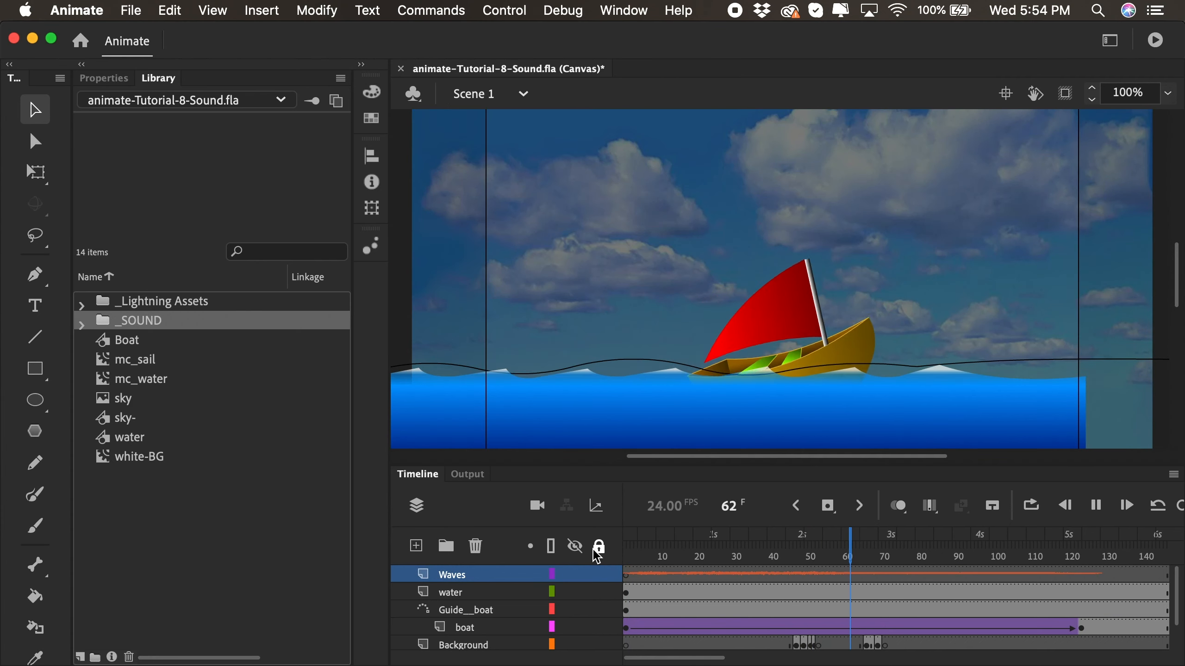
pyautogui.press('Return')
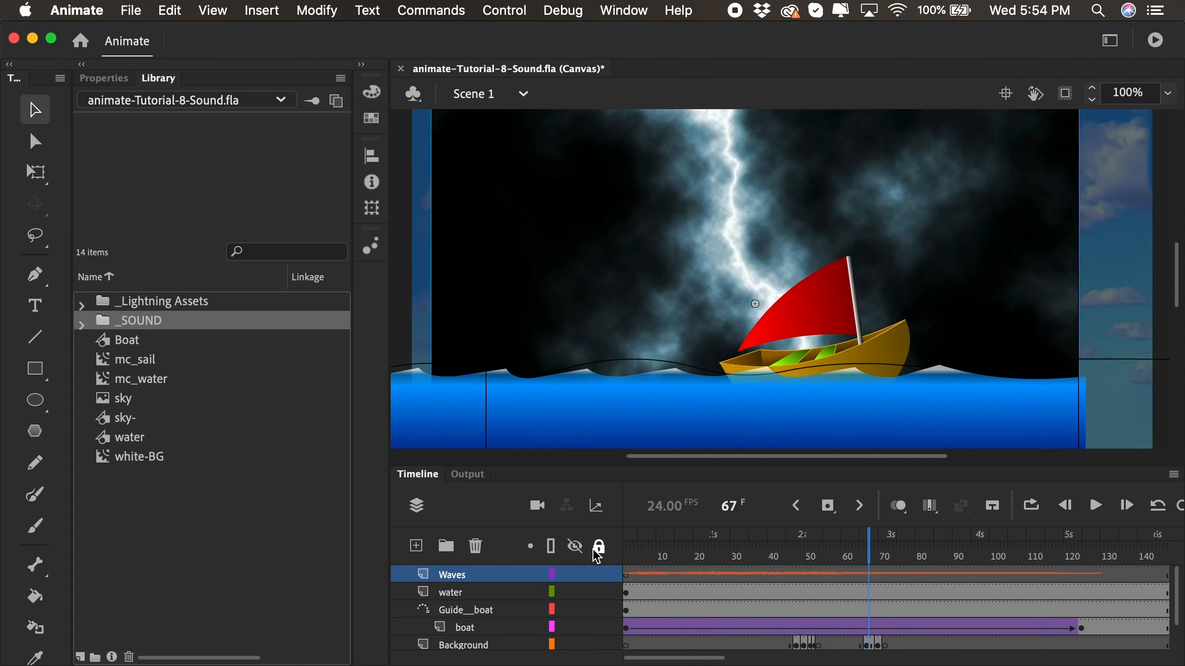
# - Examine the sound name and sync options for the start of the Waves layer, keeping Waves.mp3 and Event selected
pyautogui.click(626, 575)
pyautogui.click(627, 575)
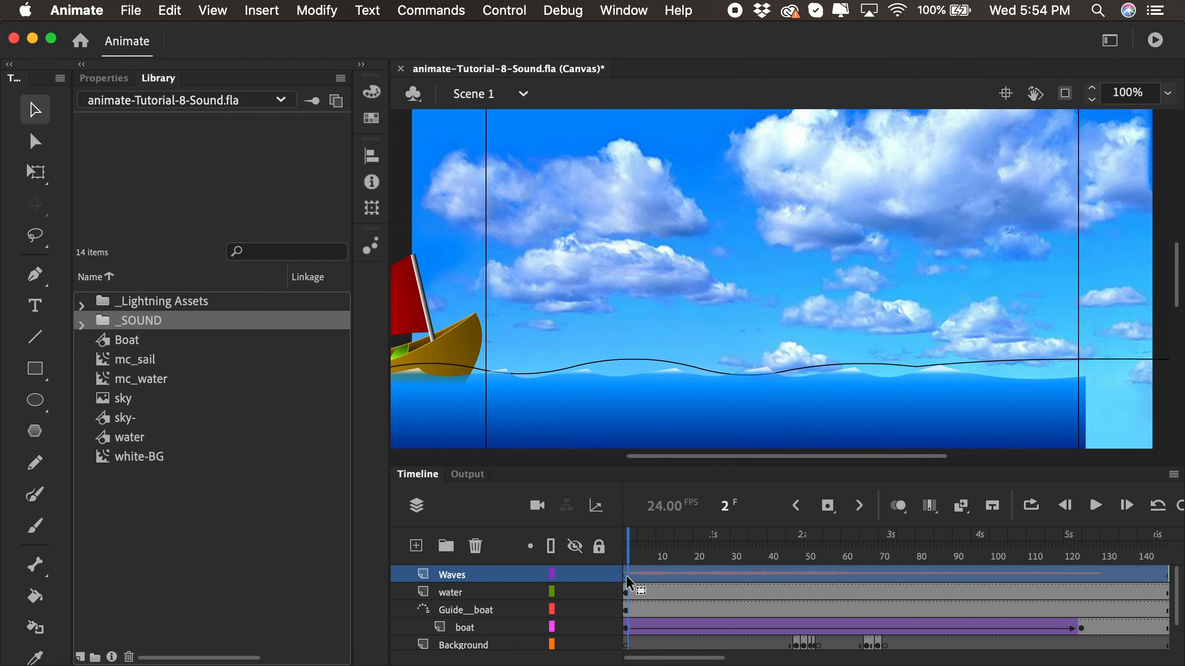
pyautogui.click(104, 78)
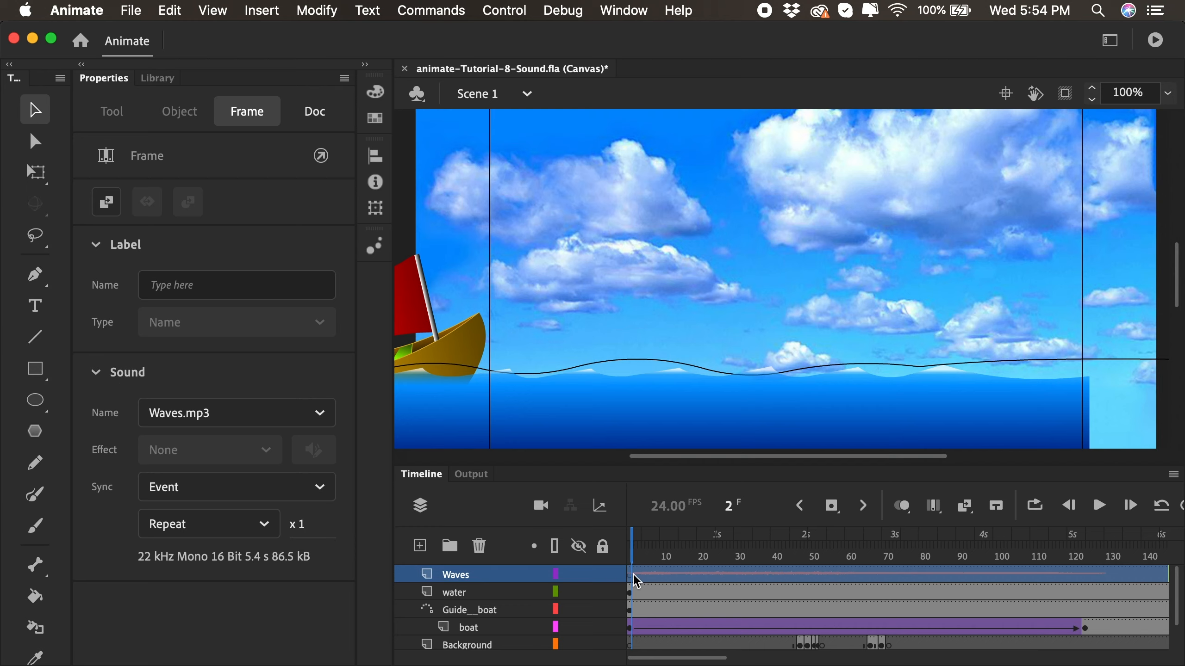
pyautogui.click(243, 422)
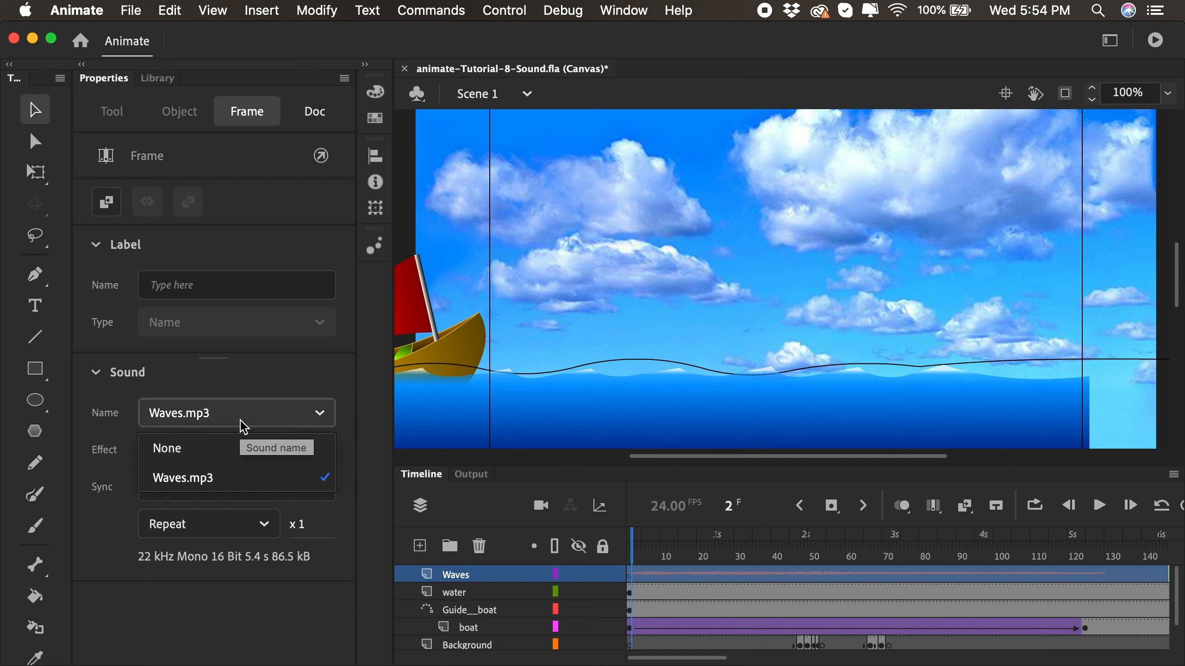
pyautogui.click(205, 481)
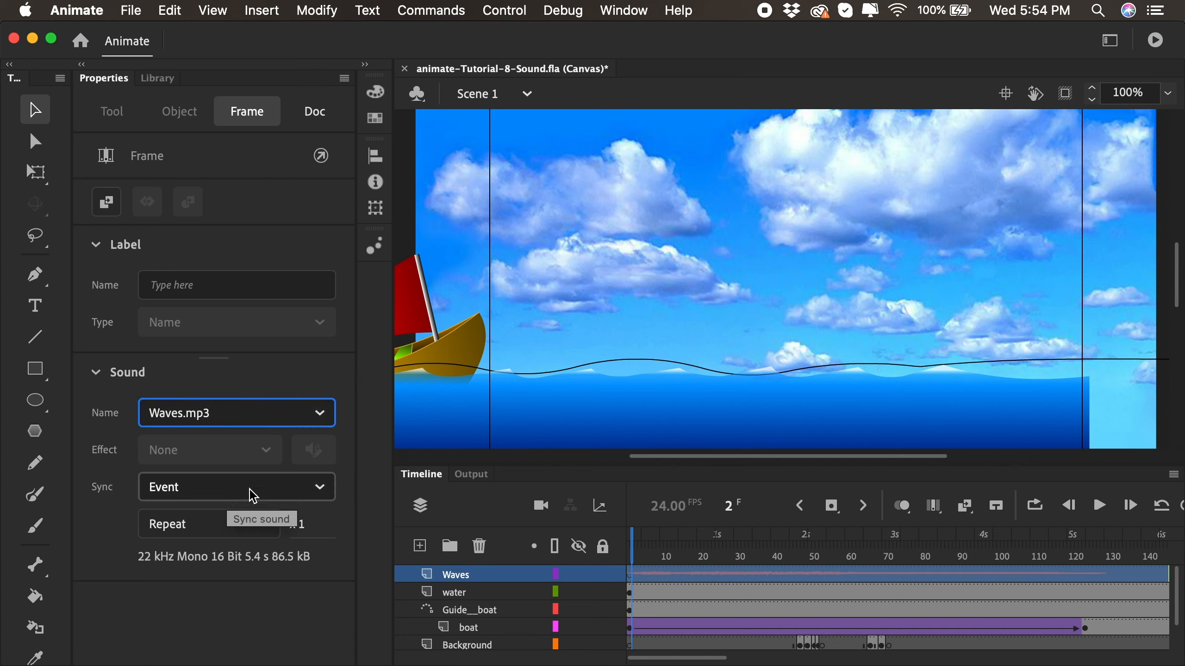
pyautogui.click(326, 490)
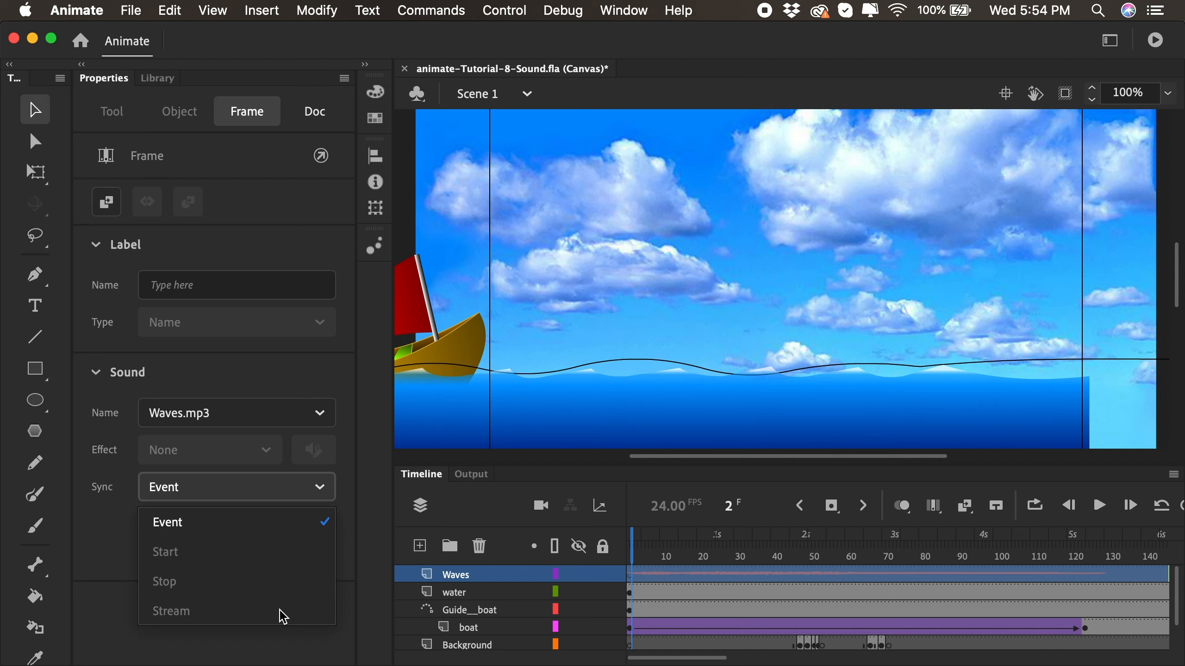
pyautogui.click(204, 524)
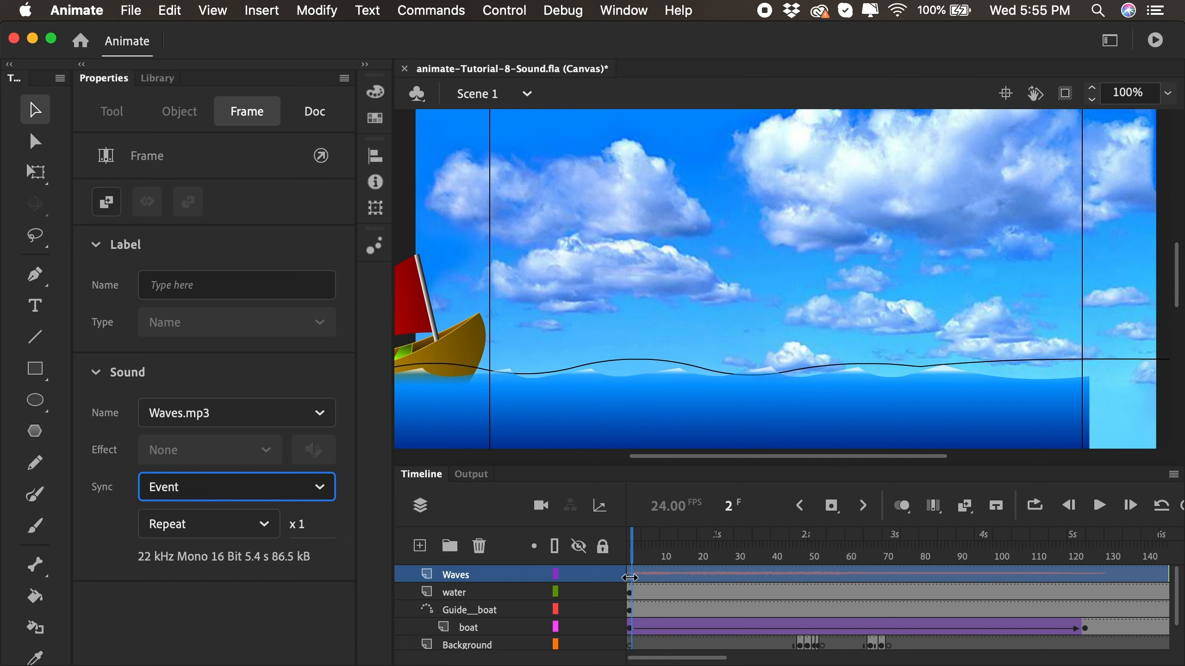
pyautogui.moveTo(630, 578); pyautogui.dragTo(659, 575)
# - Try the Loop setting for the Waves sound and return it to Repeat
pyautogui.click(263, 524)
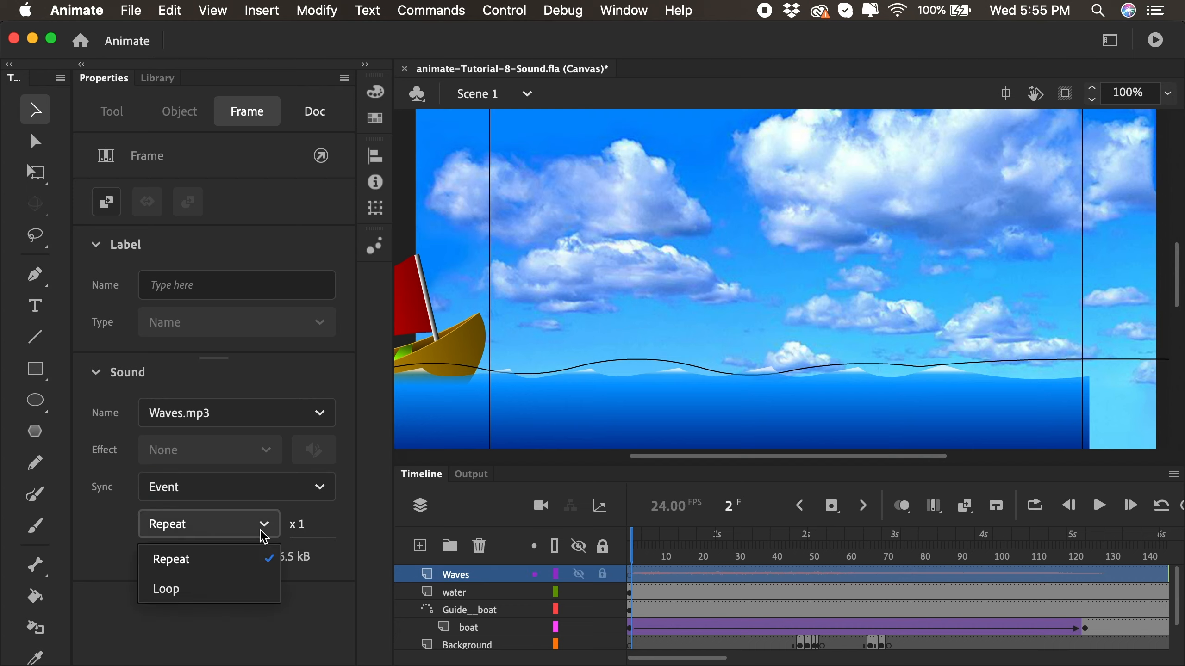
pyautogui.click(297, 525)
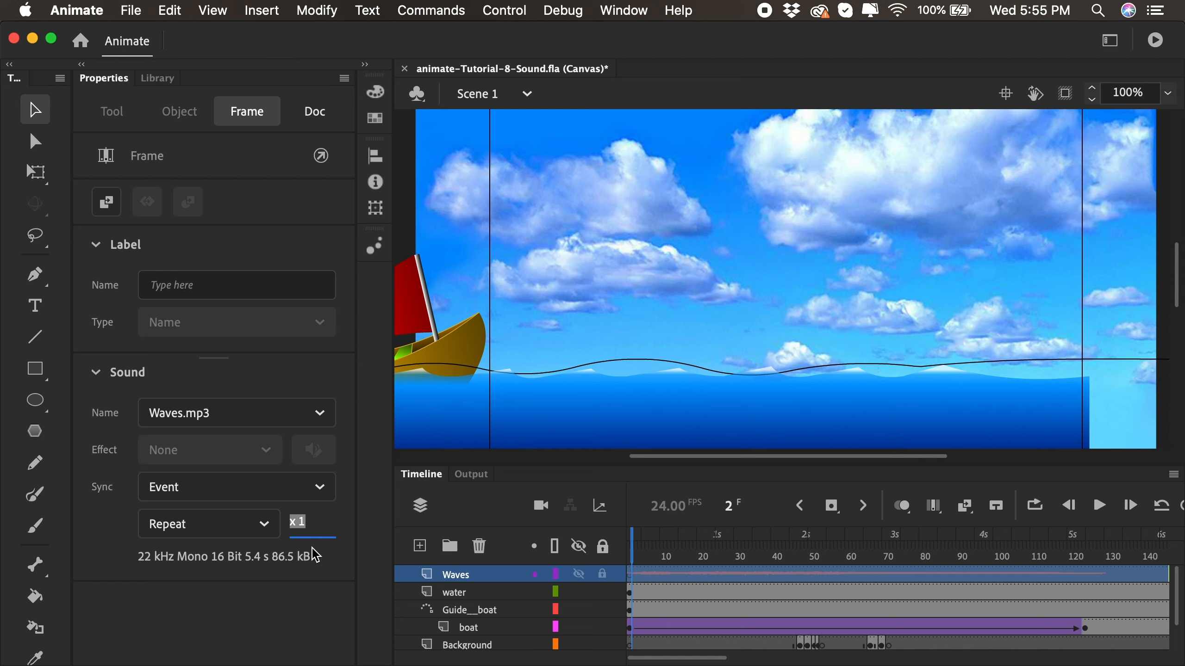
pyautogui.hscroll(6, 860, 600)
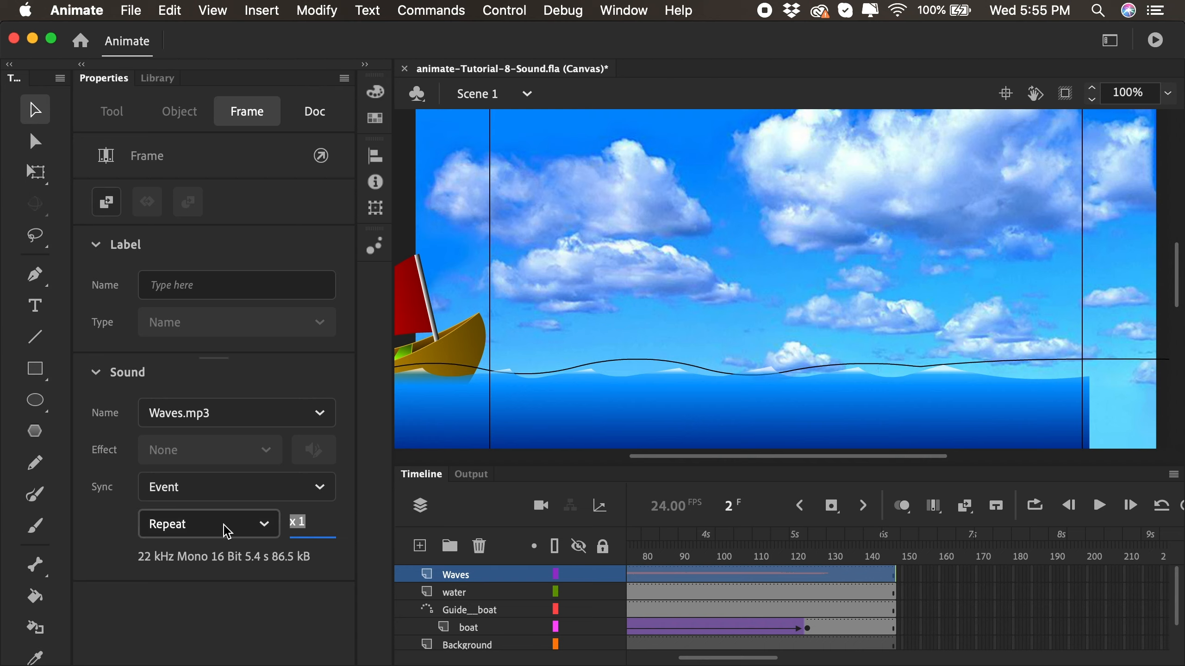
pyautogui.click(265, 525)
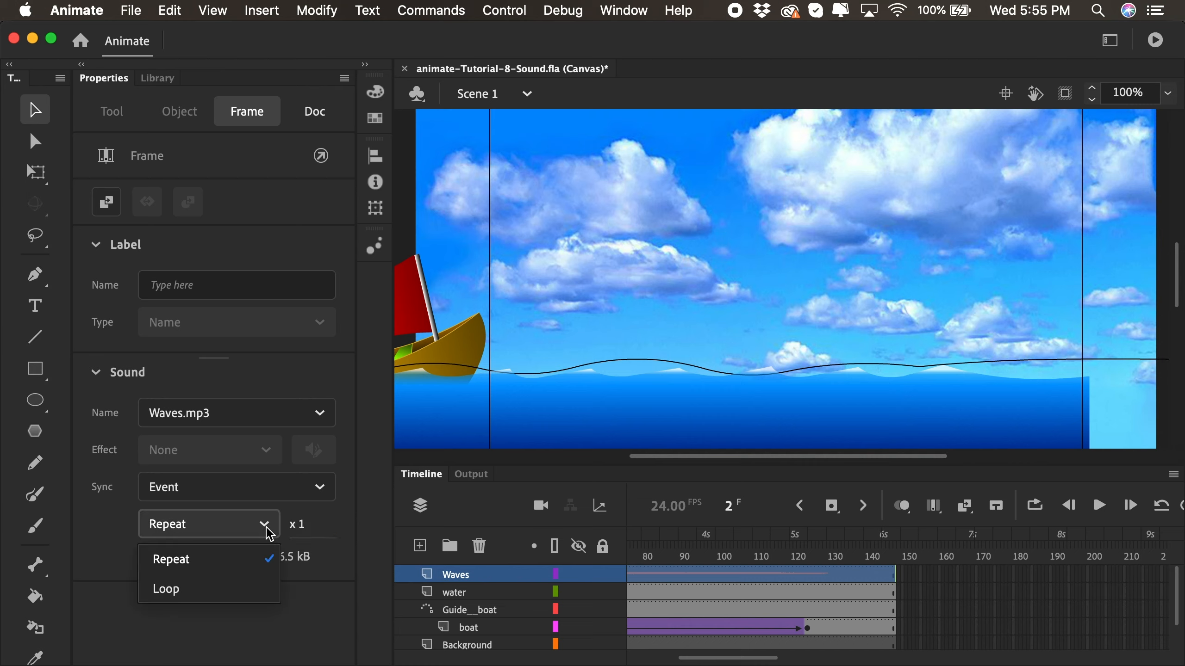
pyautogui.click(222, 601)
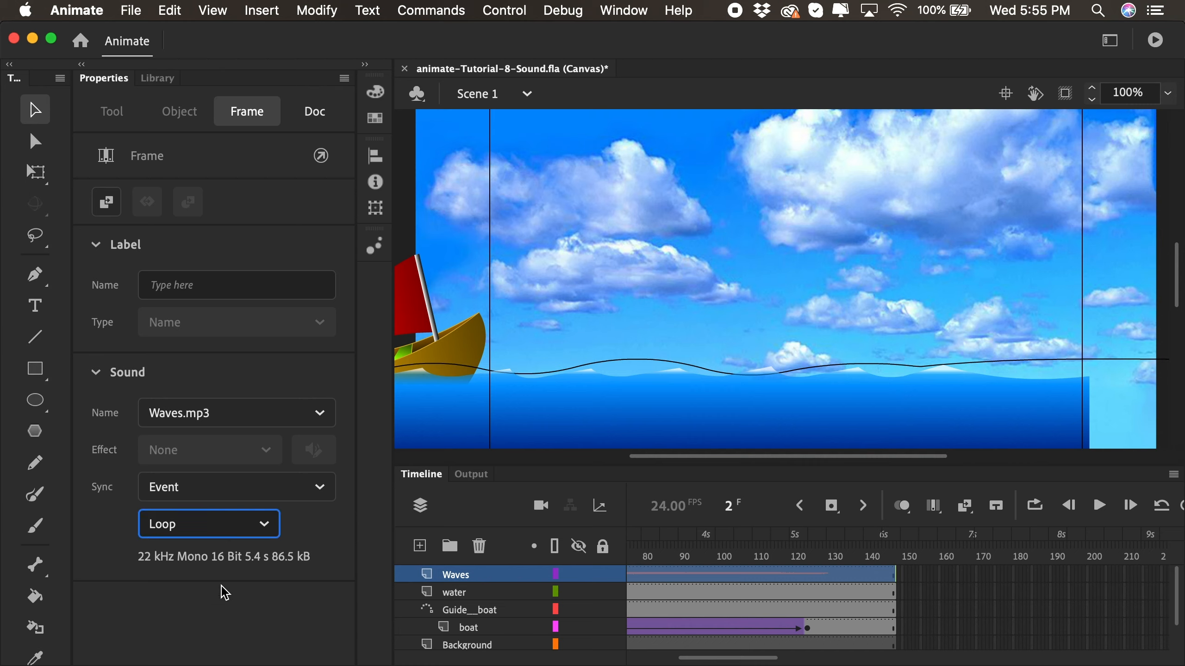
pyautogui.click(261, 529)
pyautogui.click(213, 563)
# - Import Lightning.mp3 into the library and move it into the _SOUND folder
pyautogui.click(158, 79)
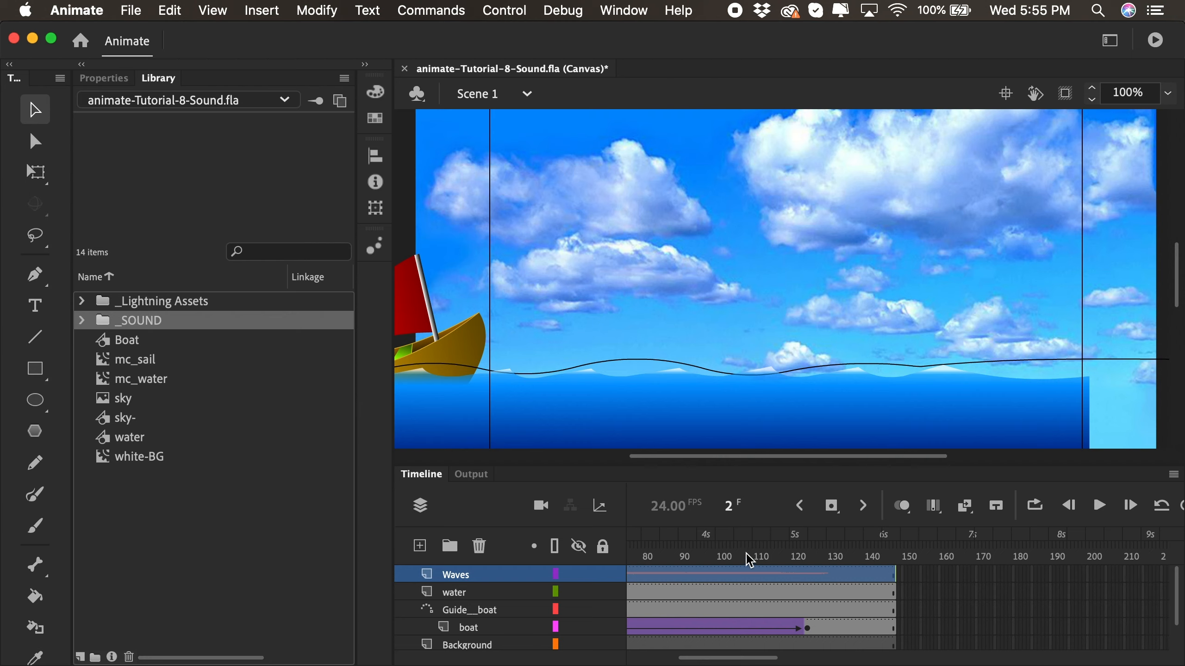
pyautogui.click(675, 555)
pyautogui.moveTo(618, 560); pyautogui.dragTo(702, 554)
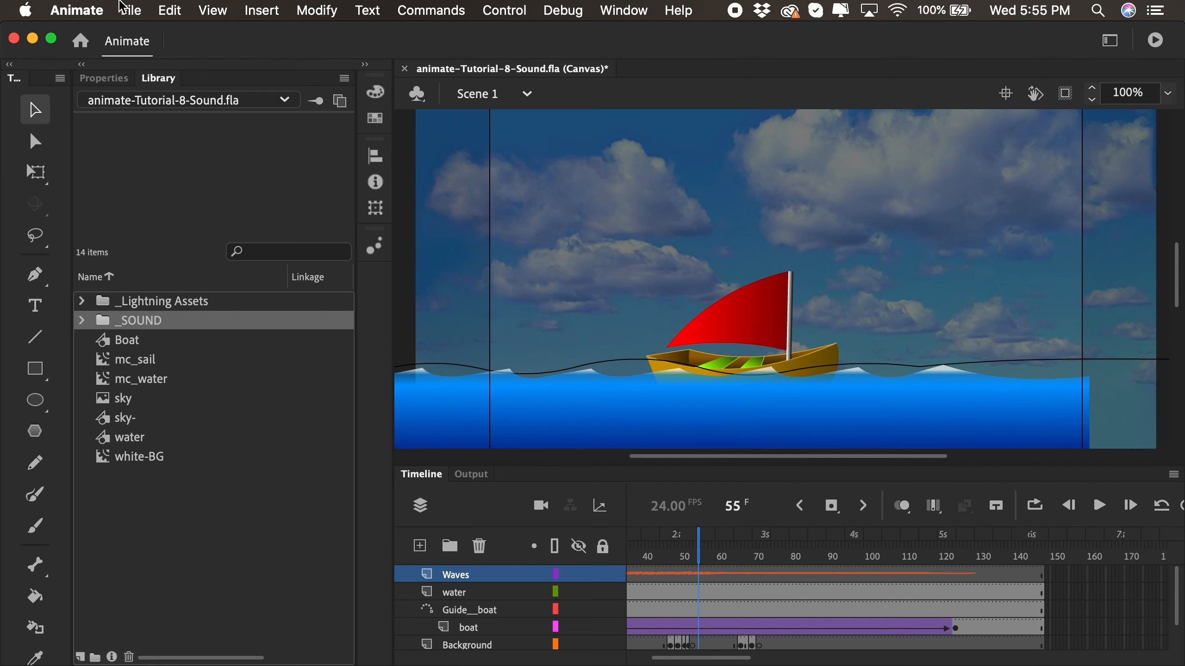
pyautogui.click(131, 11)
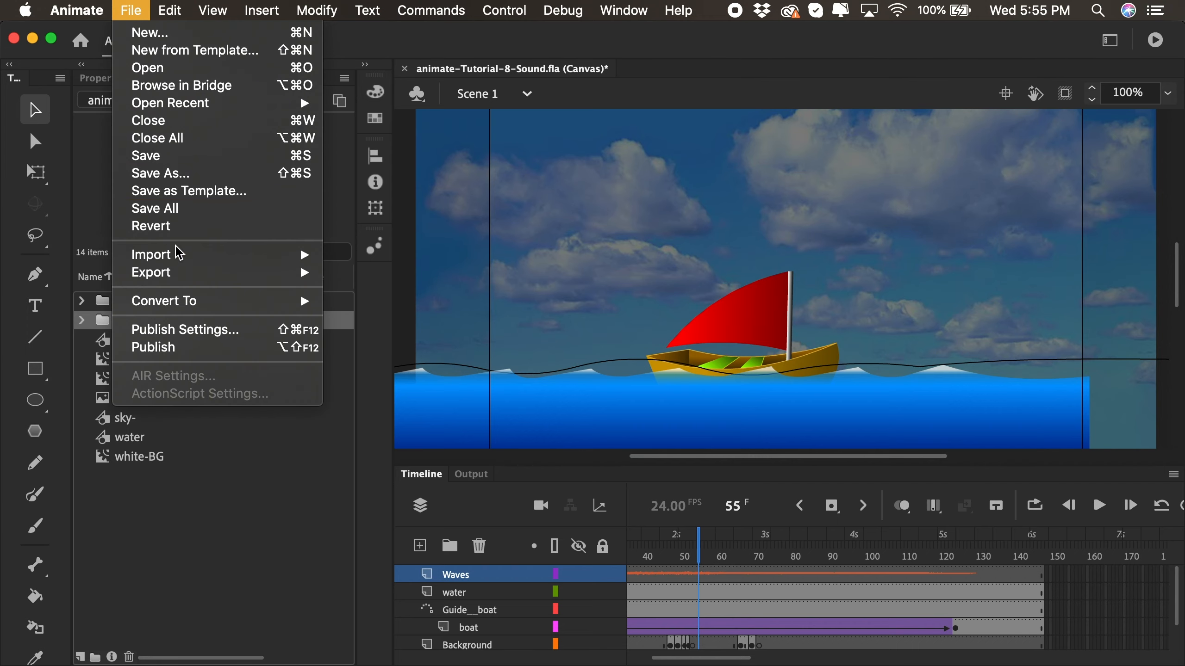
pyautogui.moveTo(307, 254)
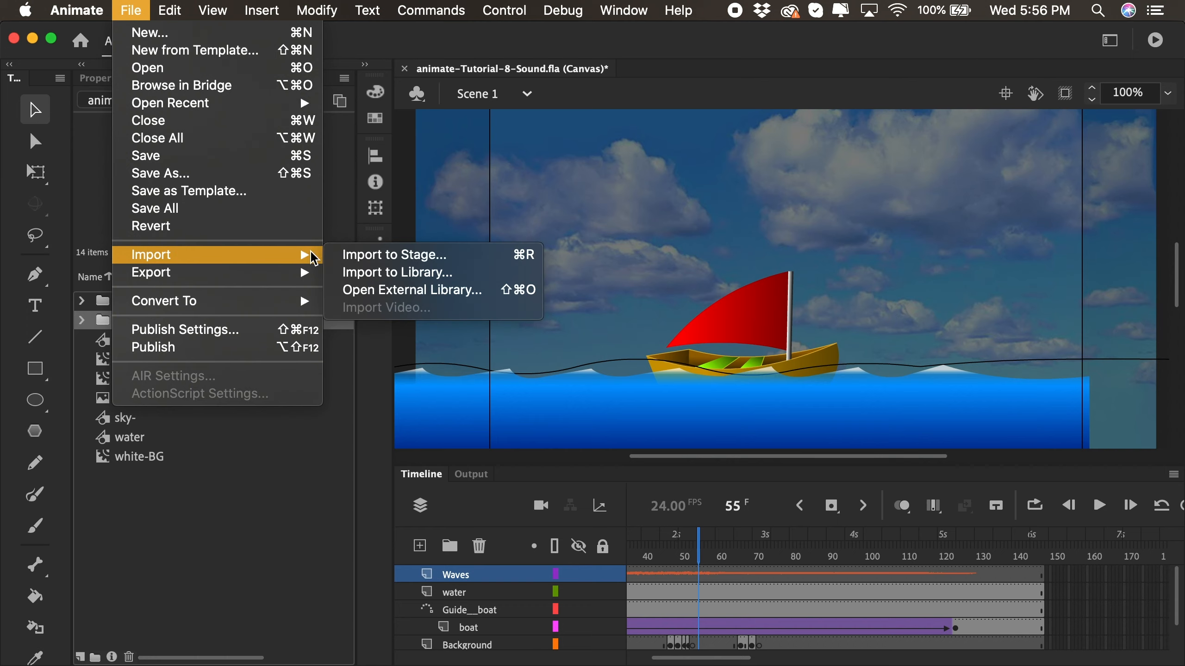
pyautogui.click(378, 275)
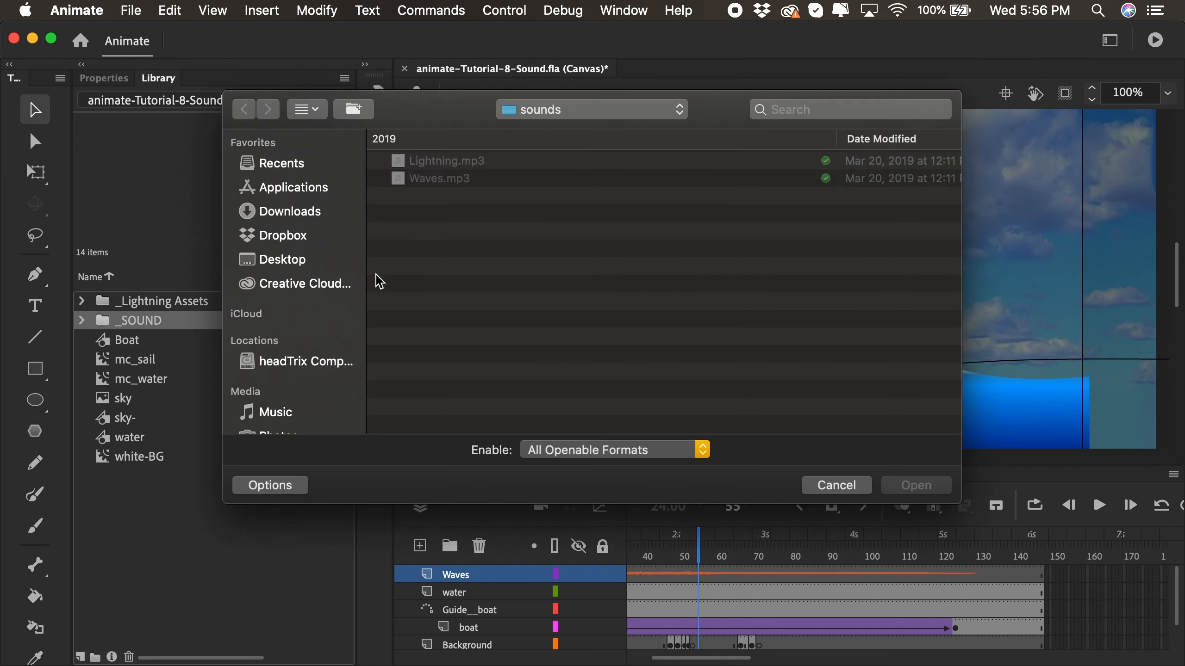
pyautogui.doubleClick(403, 162)
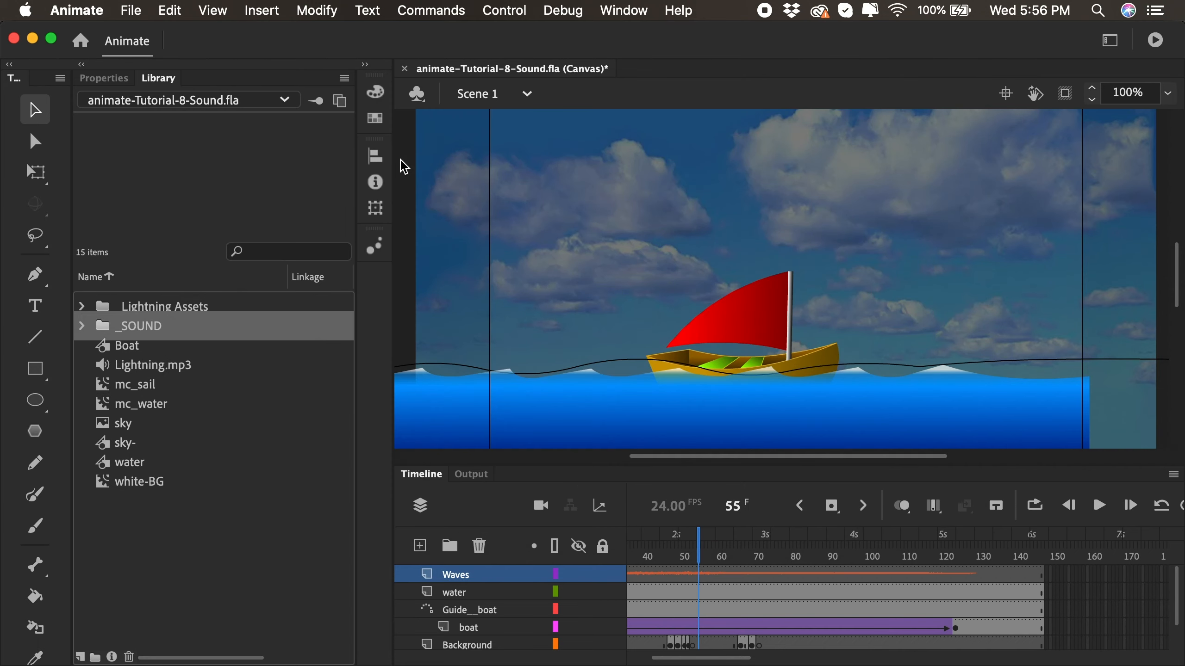
pyautogui.click(143, 363)
pyautogui.moveTo(142, 363); pyautogui.dragTo(126, 328)
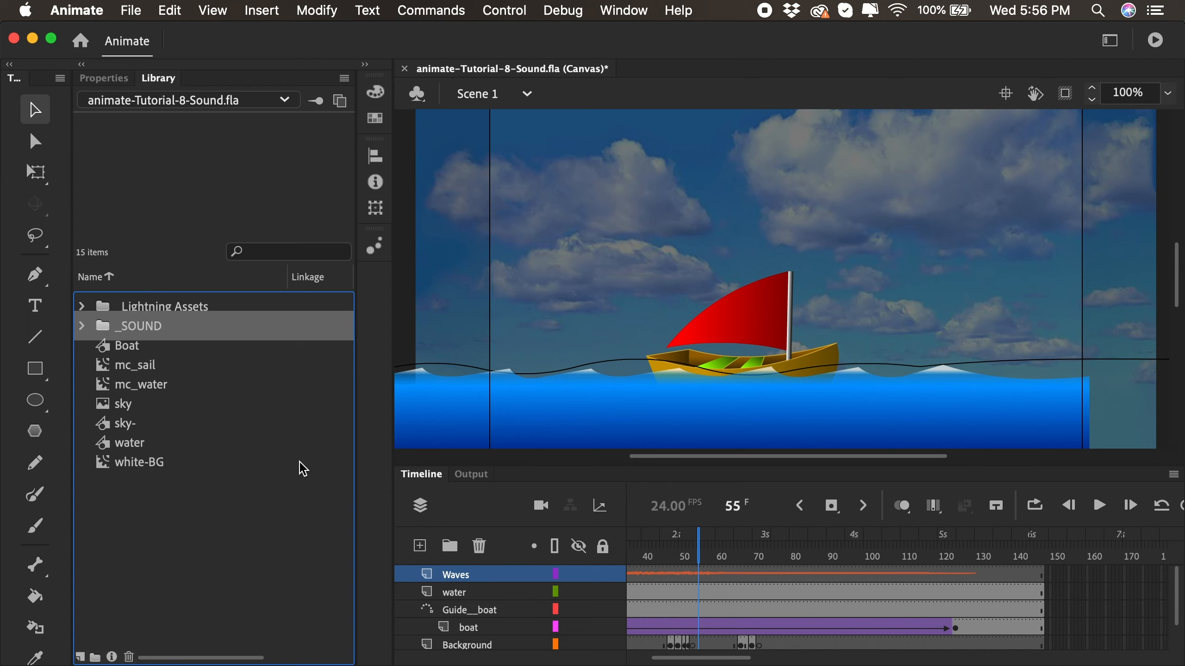
# - Find the first lightning flash at frame 47 and add a new layer named Lightning above the Waves layer
pyautogui.moveTo(299, 462); pyautogui.dragTo(731, 616)
pyautogui.moveTo(662, 556)
pyautogui.mouseDown()
pyautogui.moveTo(643, 555)
pyautogui.moveTo(672, 556)
pyautogui.mouseUp()
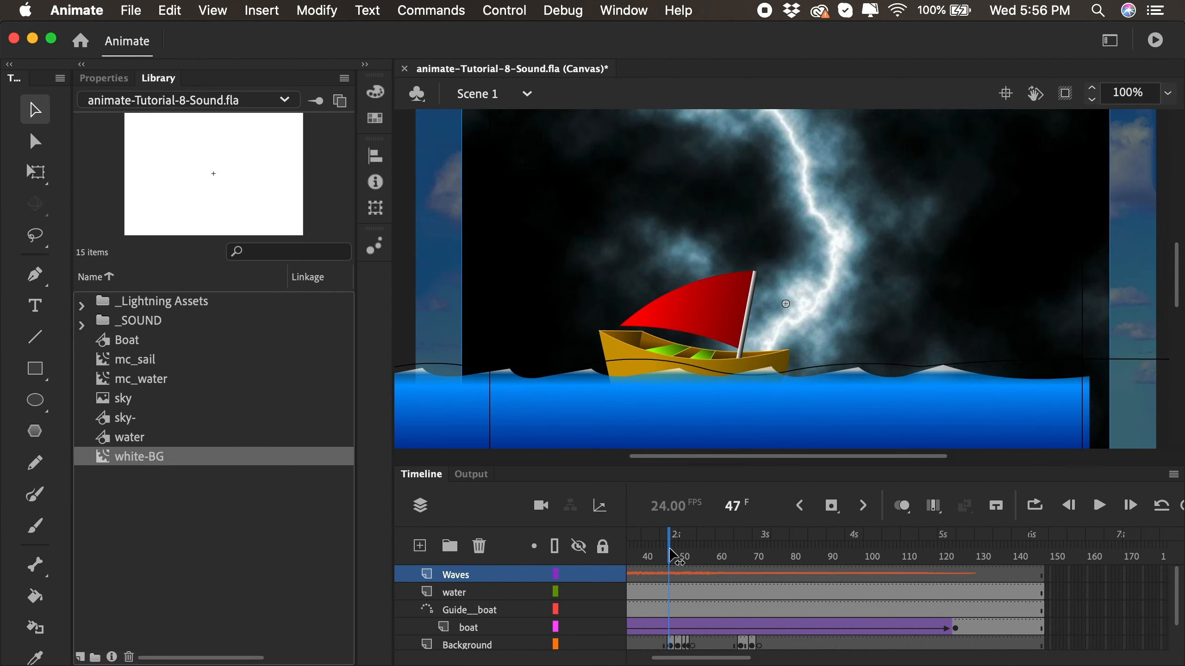
pyautogui.click(421, 549)
pyautogui.doubleClick(475, 576)
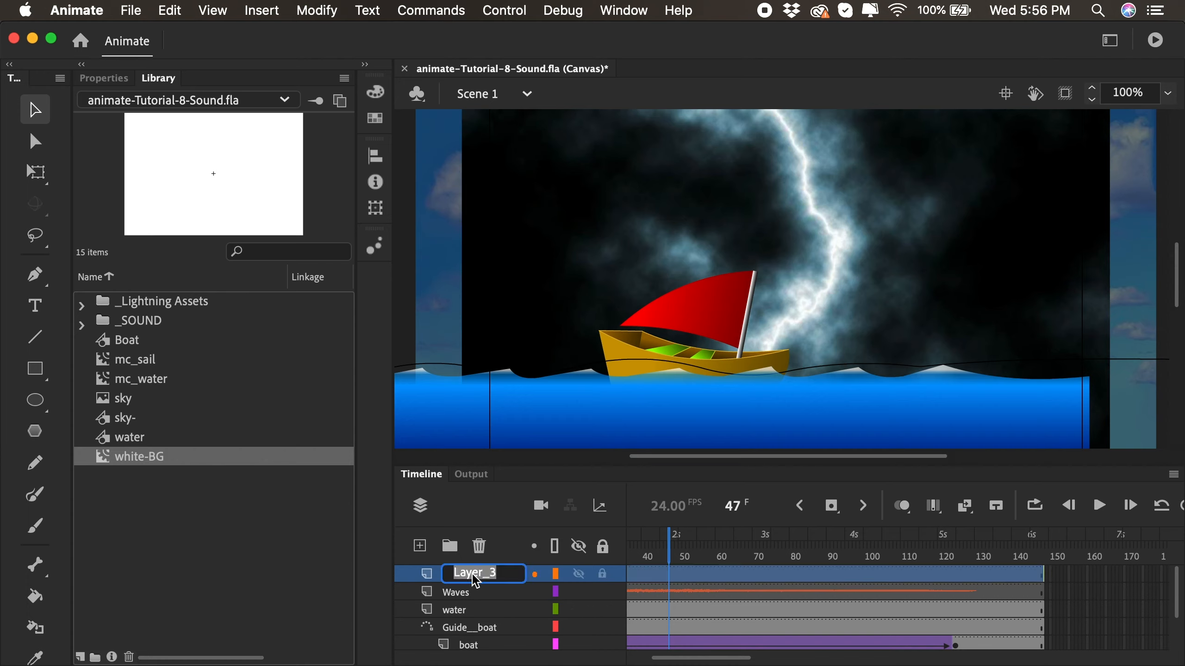
pyautogui.write('Lightning')
pyautogui.press('Return')
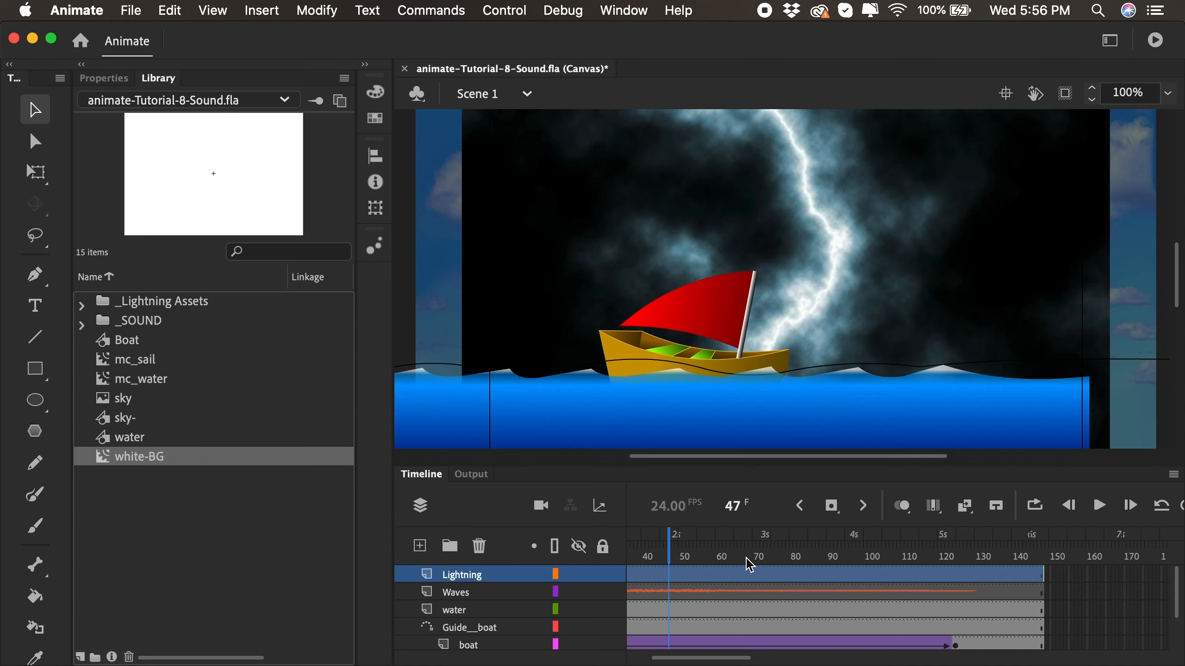
# - Insert a keyframe at frame 47 of the Lightning layer and assign the Lightning.mp3 sound to it
pyautogui.click(832, 511)
pyautogui.click(673, 582)
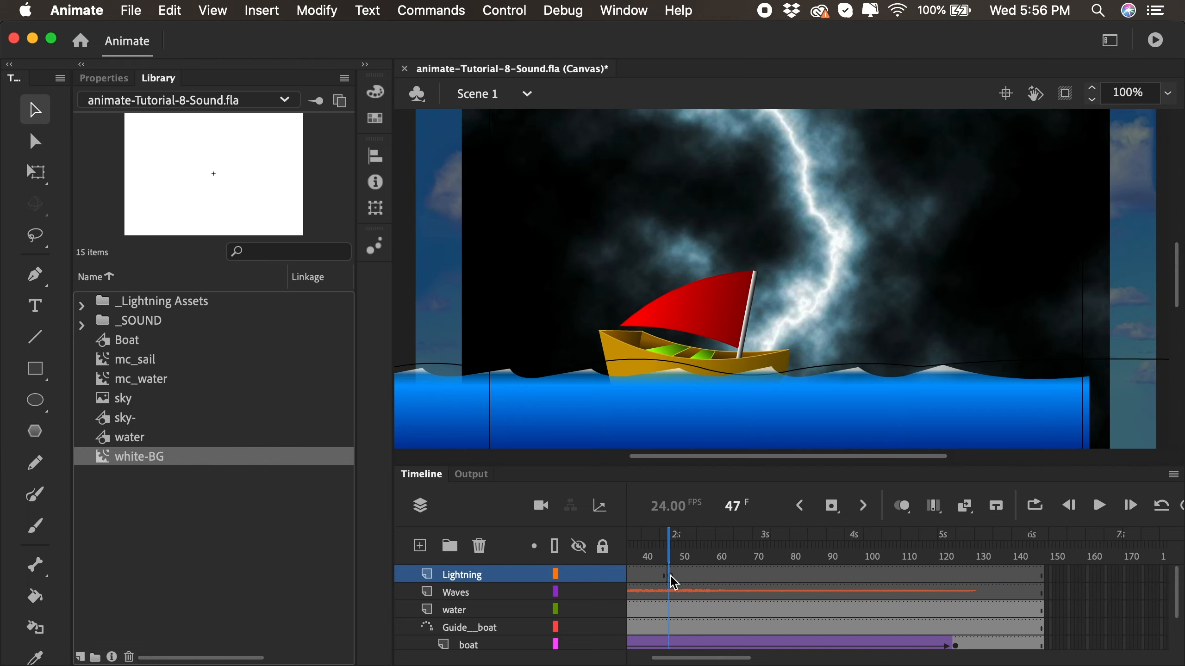
pyautogui.click(105, 80)
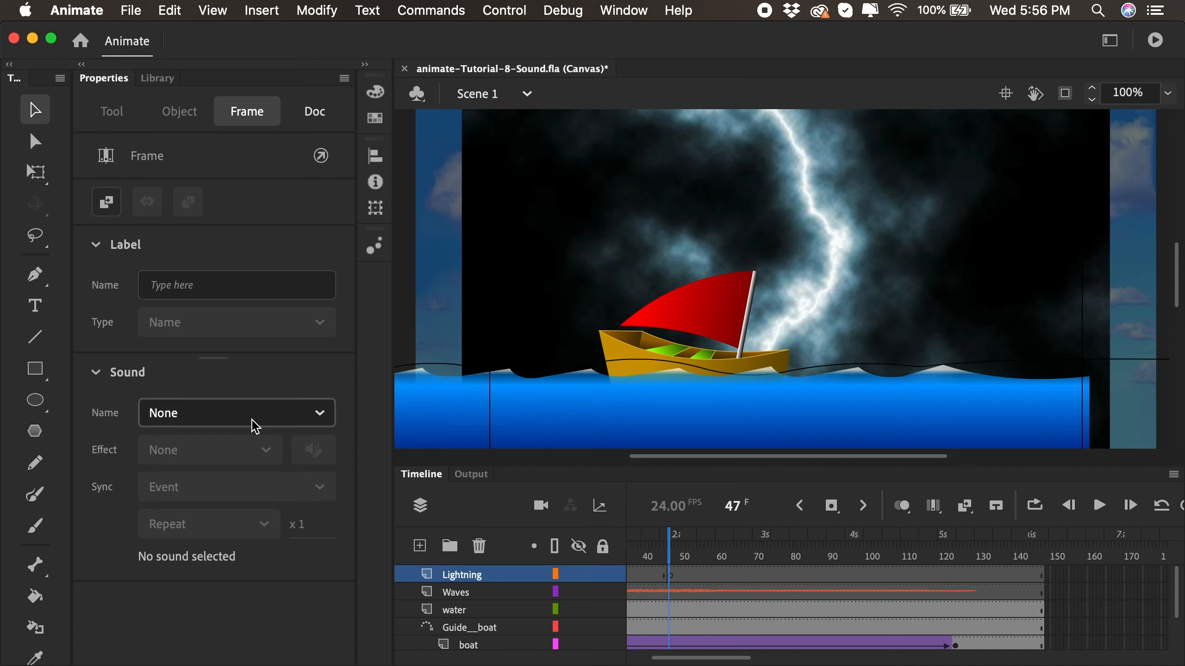
pyautogui.click(269, 424)
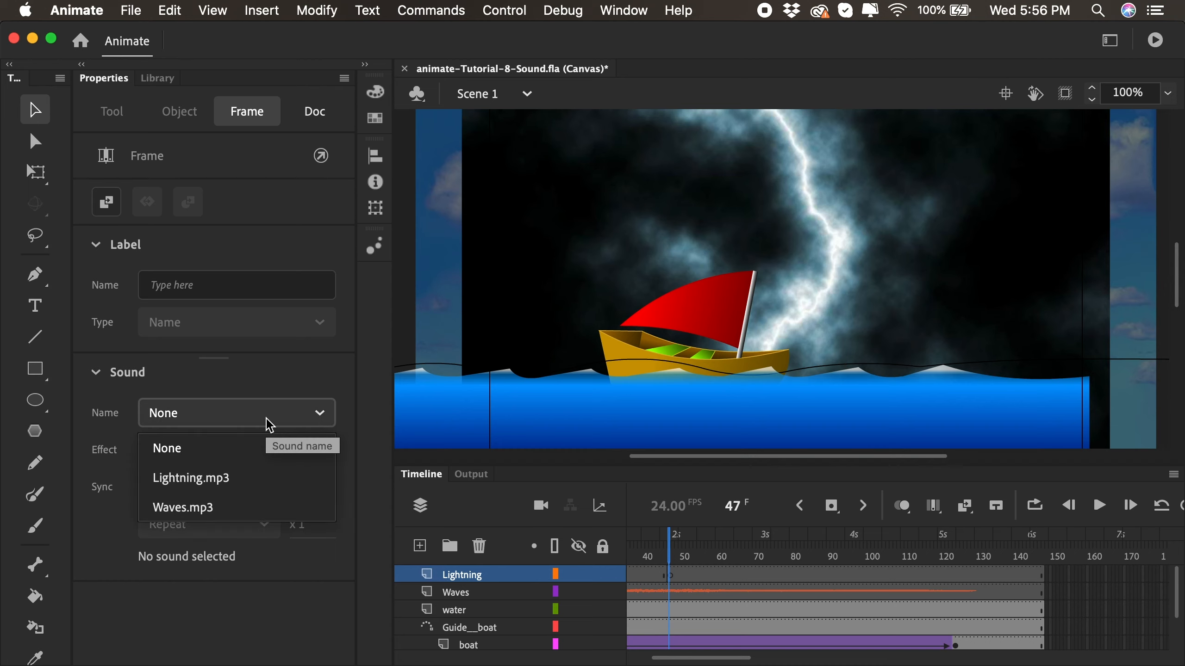
pyautogui.click(222, 486)
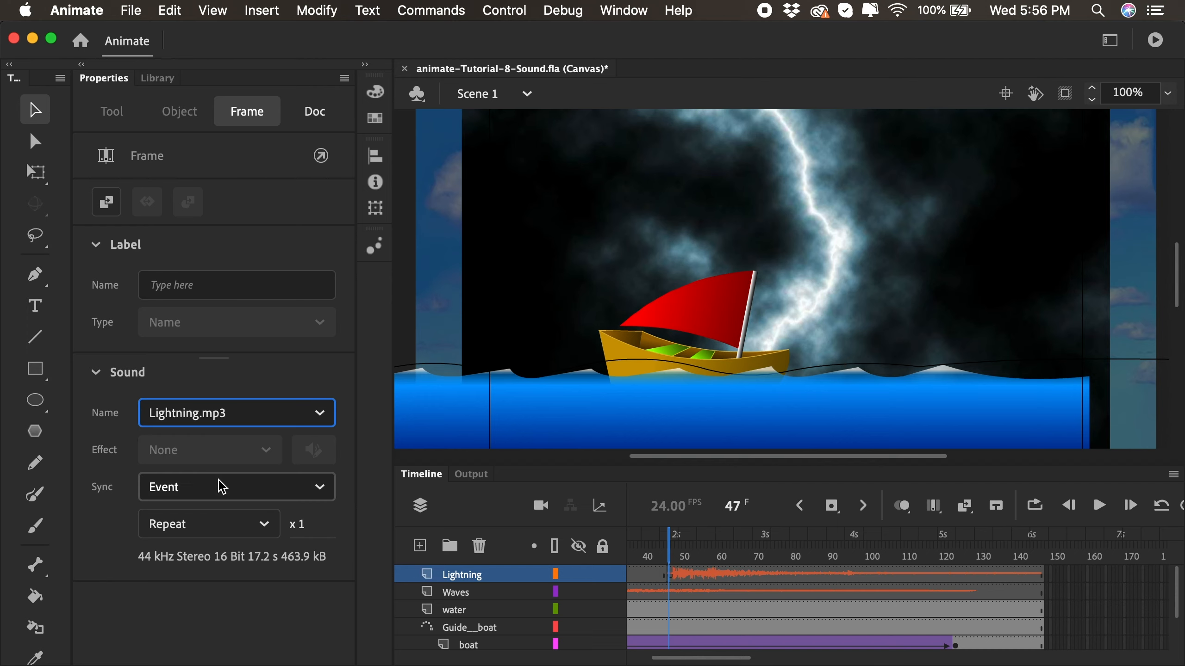
# - Add another layer named Lightning on top, with a keyframe at frame 51 for the second flash
pyautogui.click(422, 547)
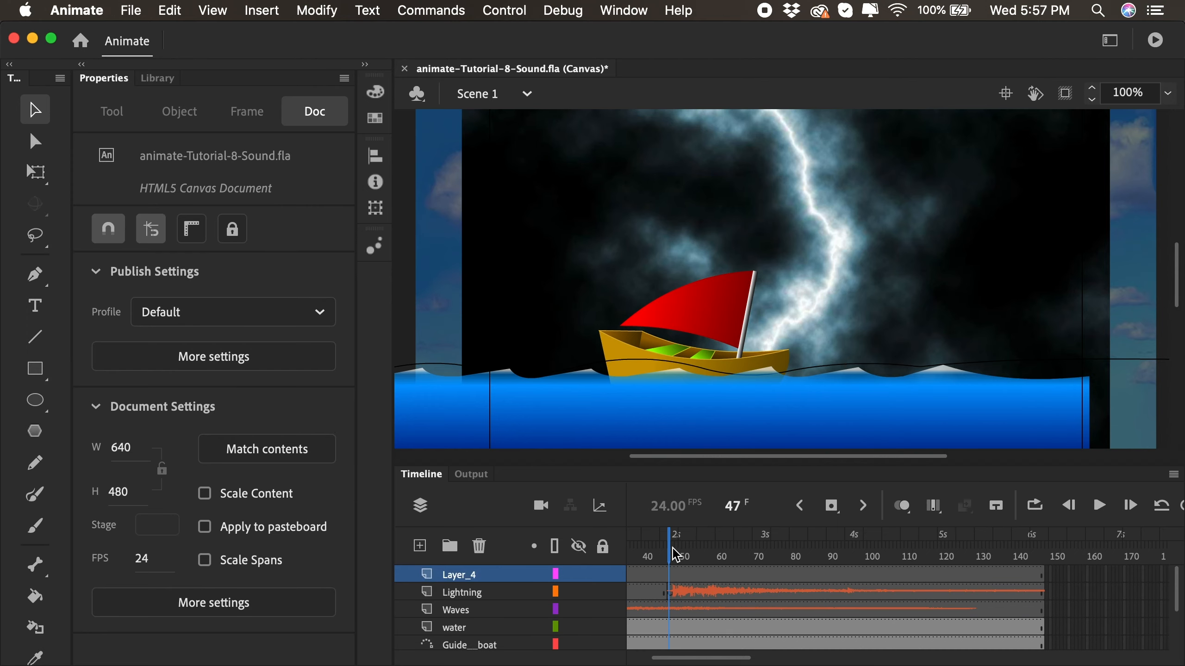
pyautogui.moveTo(675, 556); pyautogui.dragTo(685, 541)
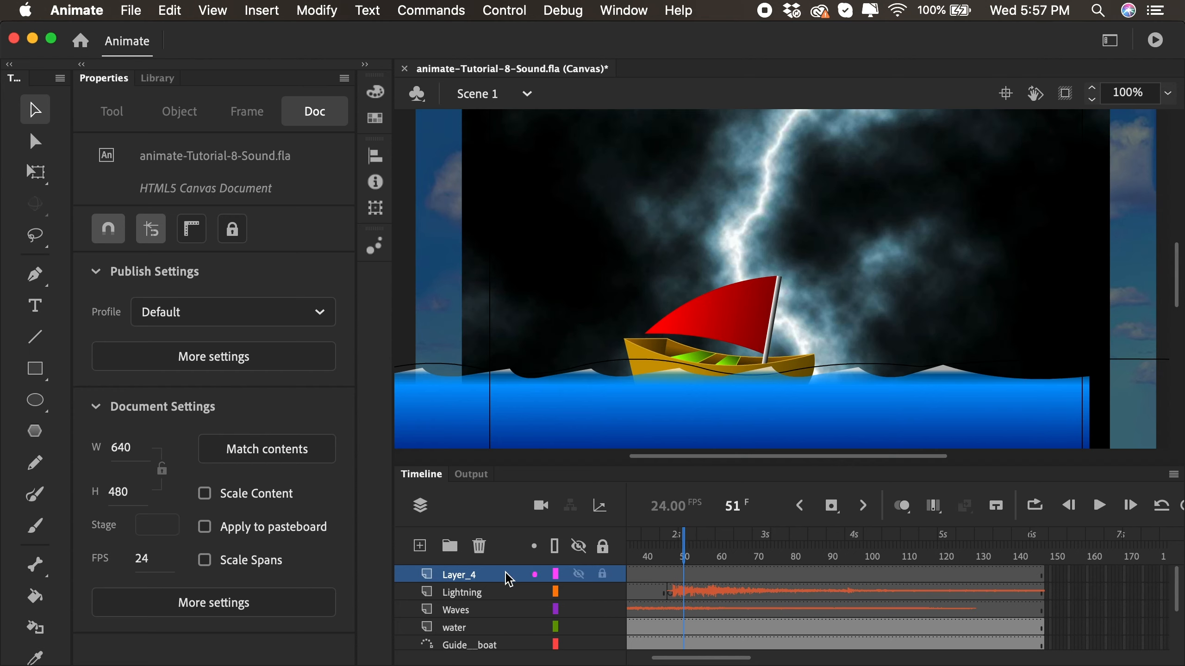
pyautogui.click(831, 507)
pyautogui.doubleClick(462, 575)
pyautogui.write('L')
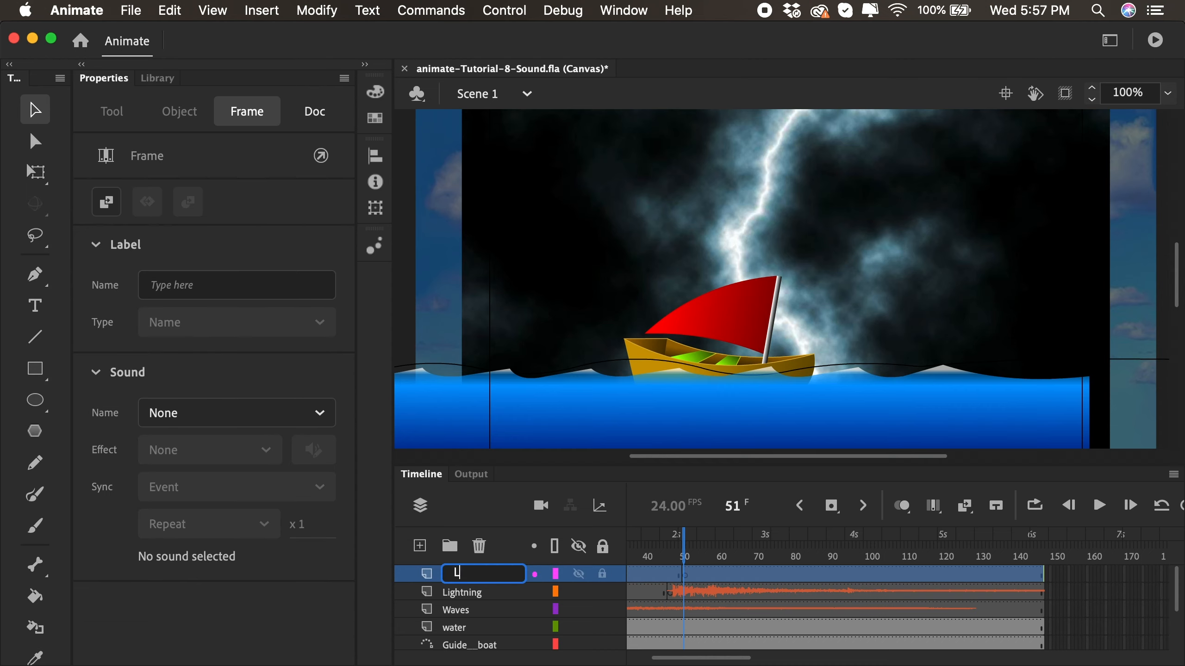
pyautogui.write('ightning')
pyautogui.press('Return')
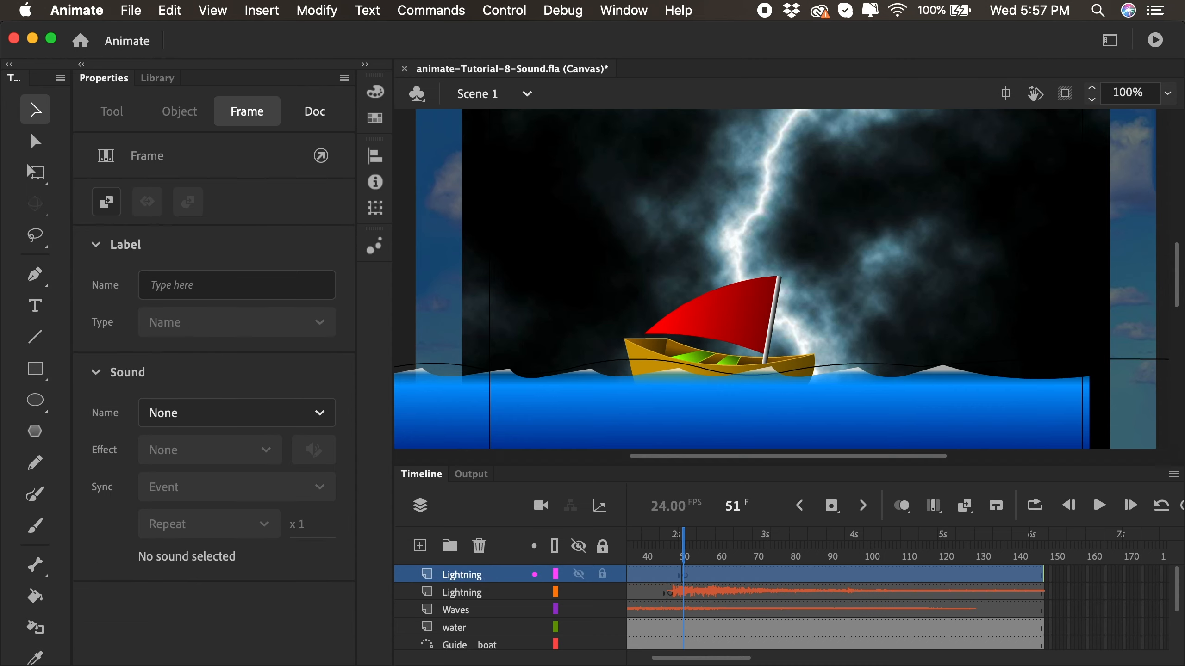
# - Assign the Lightning.mp3 sound to the frame 51 keyframe on the topmost Lightning layer
pyautogui.click(687, 581)
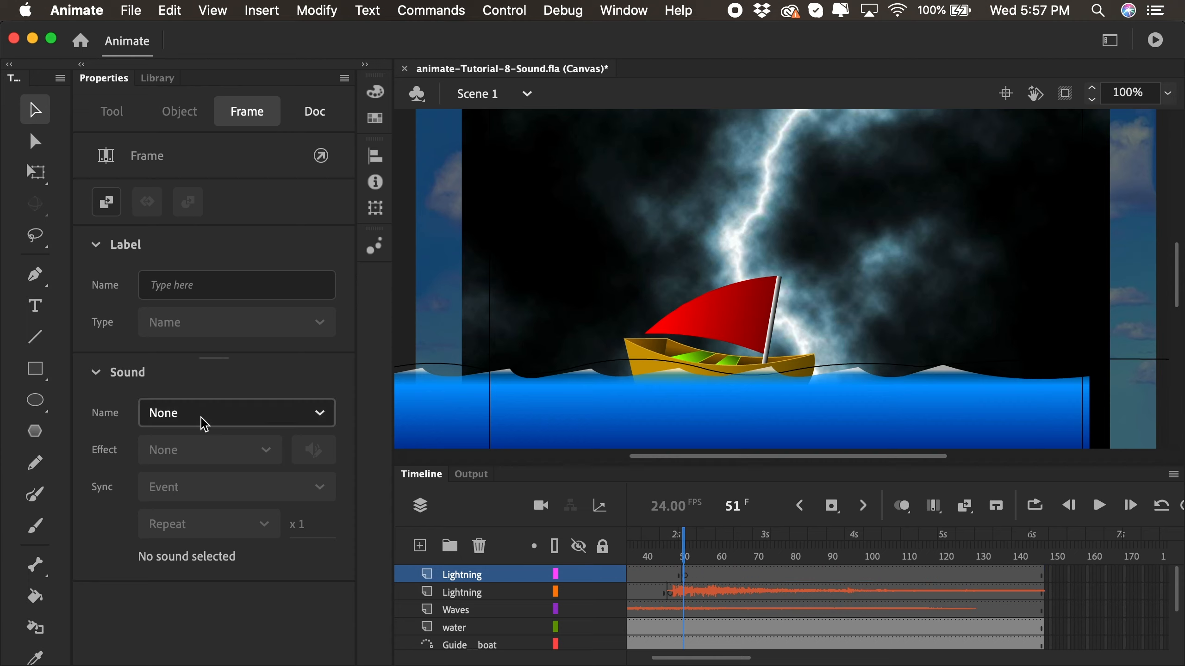
pyautogui.click(217, 418)
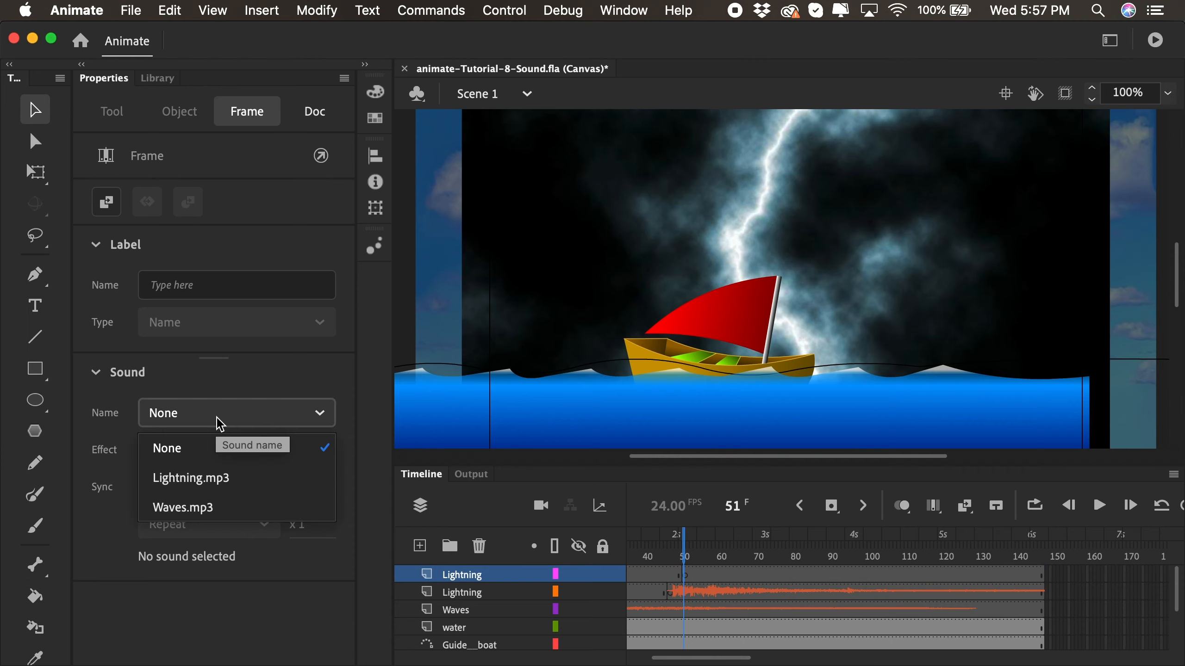
pyautogui.click(198, 479)
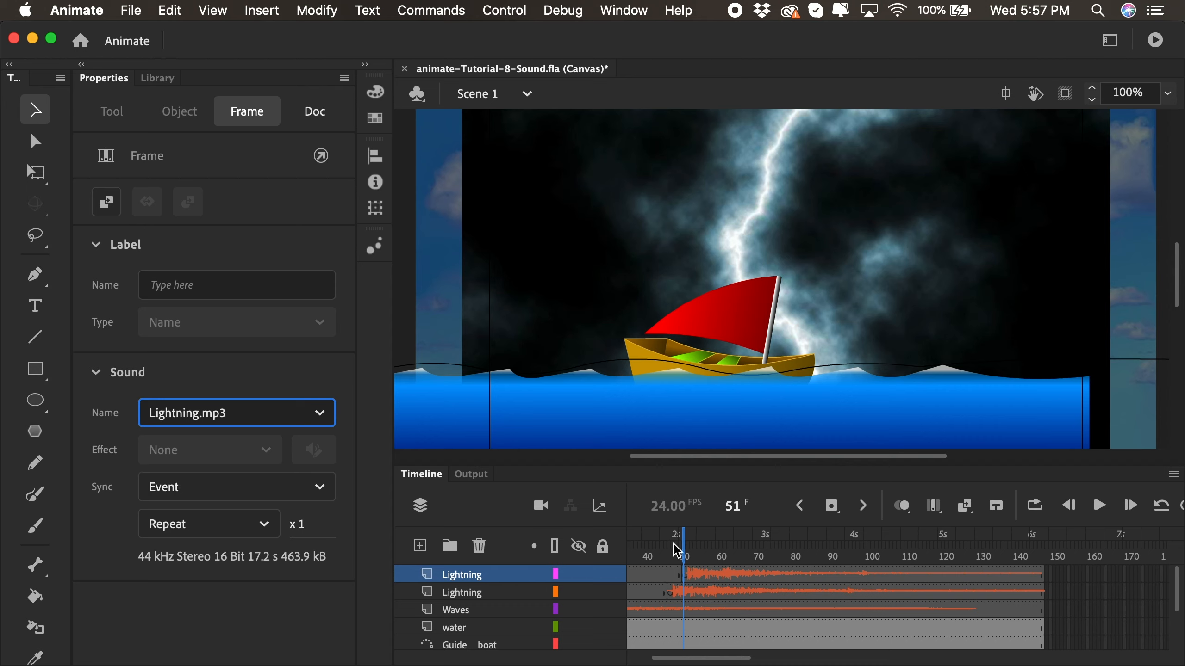
# - Duplicate the topmost Lightning layer and shift the copy's frames so its sound starts at the flash around frame 66
pyautogui.moveTo(685, 557); pyautogui.dragTo(732, 565)
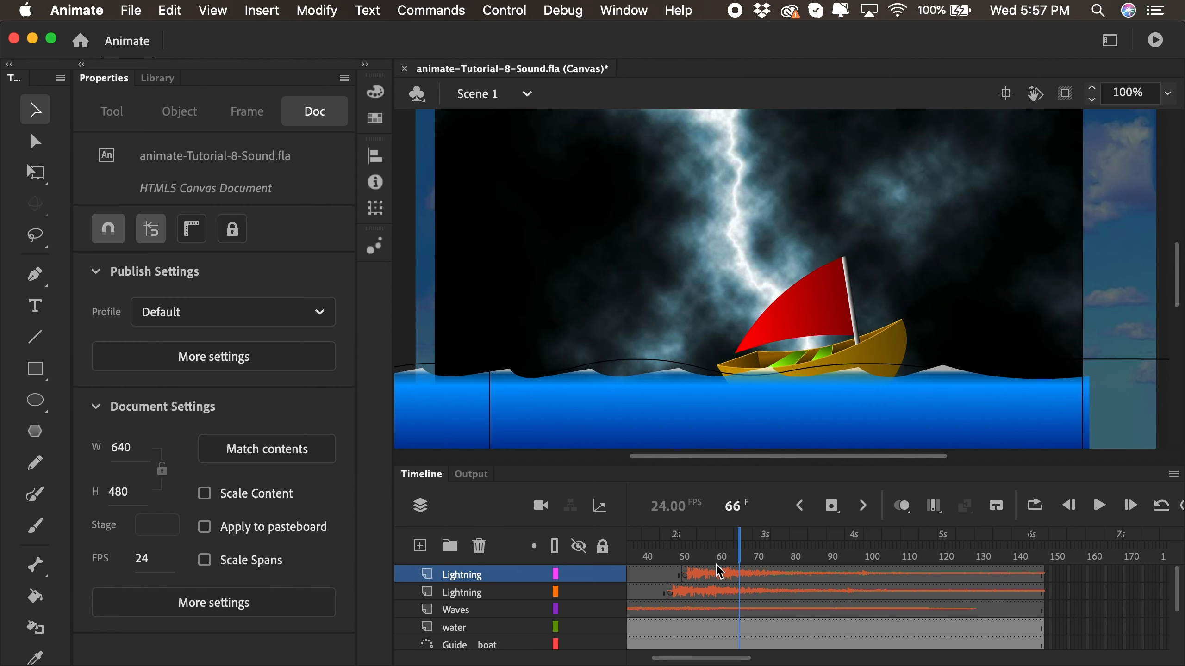
pyautogui.rightClick(505, 581)
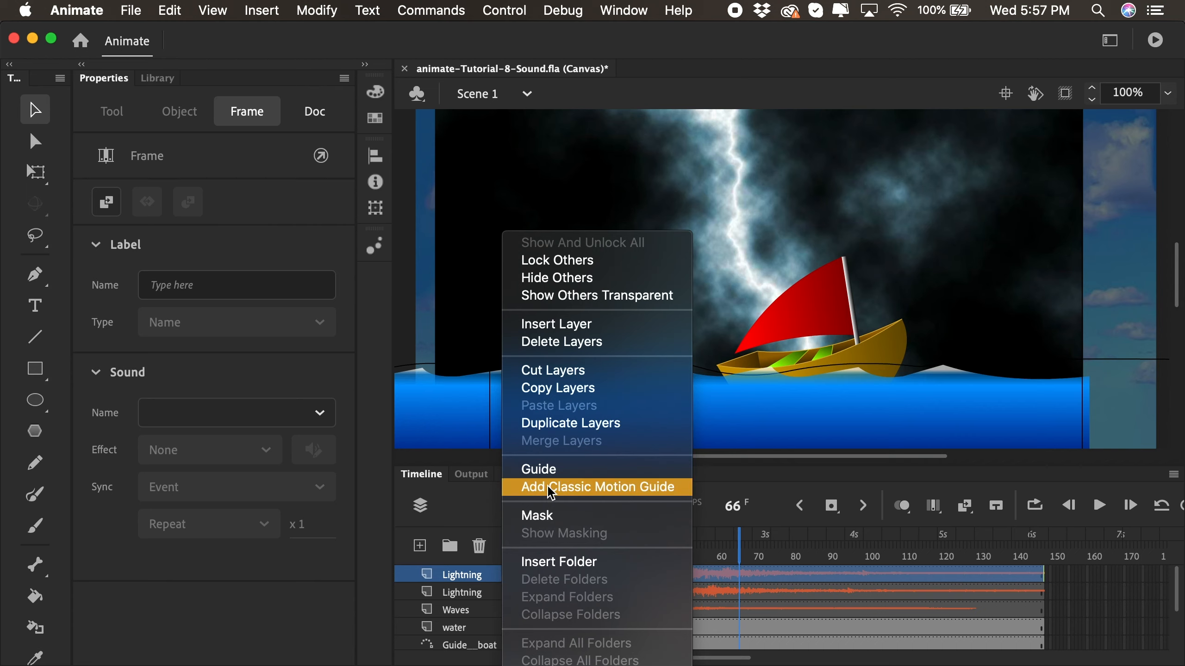
pyautogui.click(559, 427)
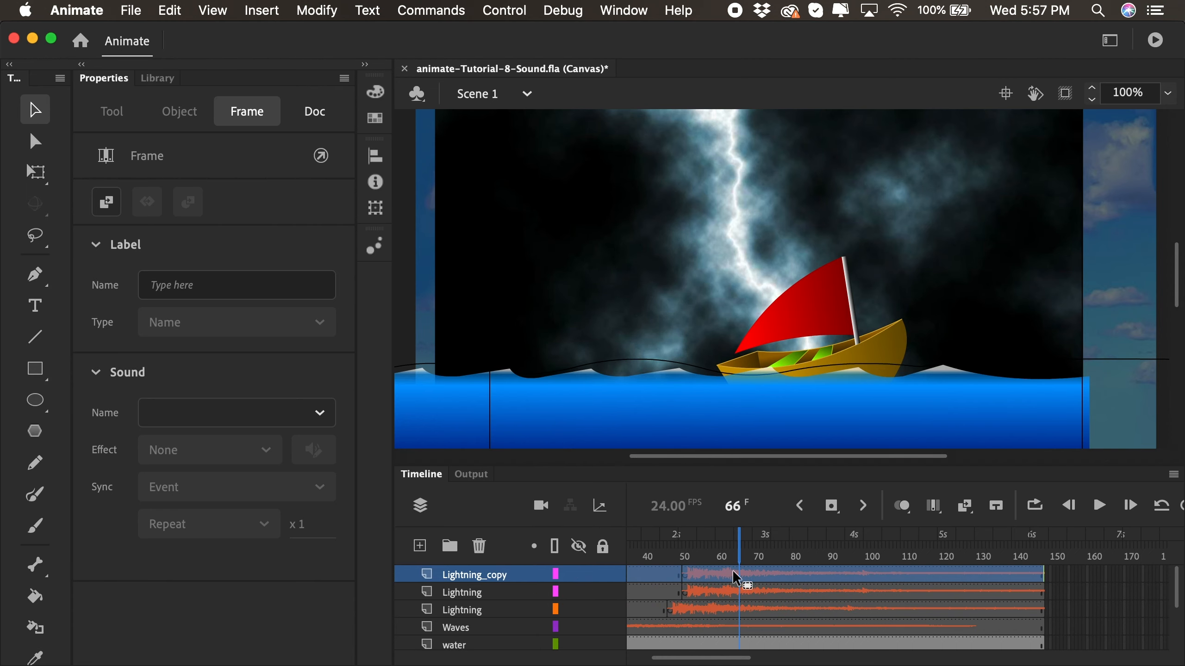
pyautogui.click(691, 582)
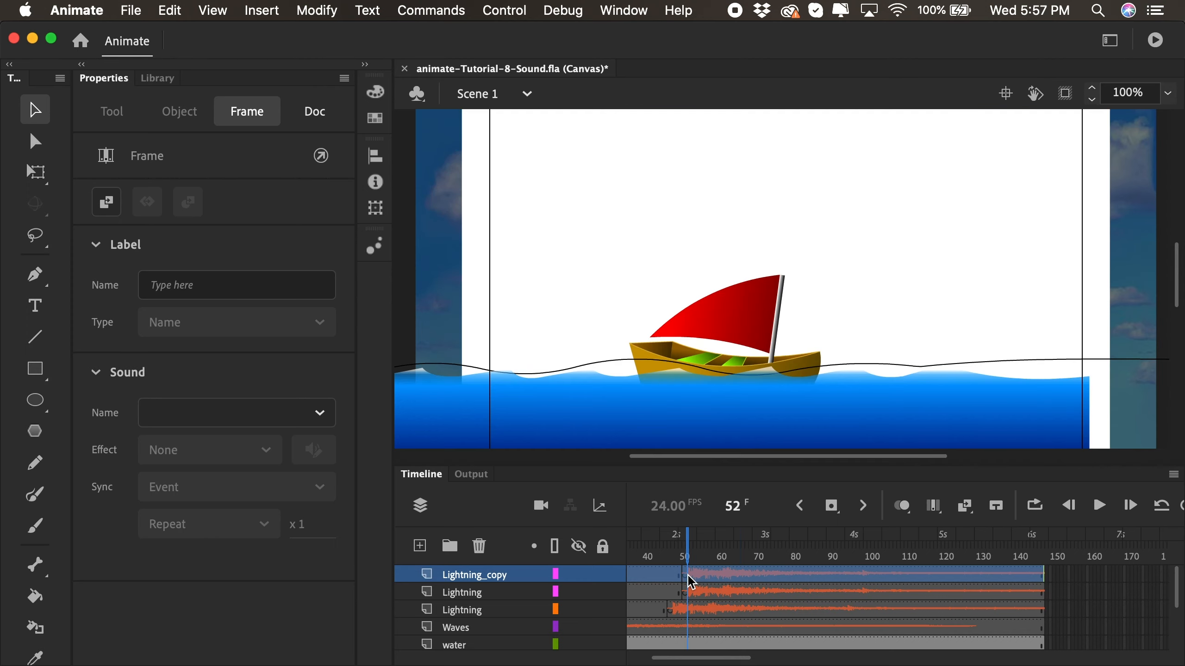
pyautogui.moveTo(691, 582); pyautogui.dragTo(732, 581)
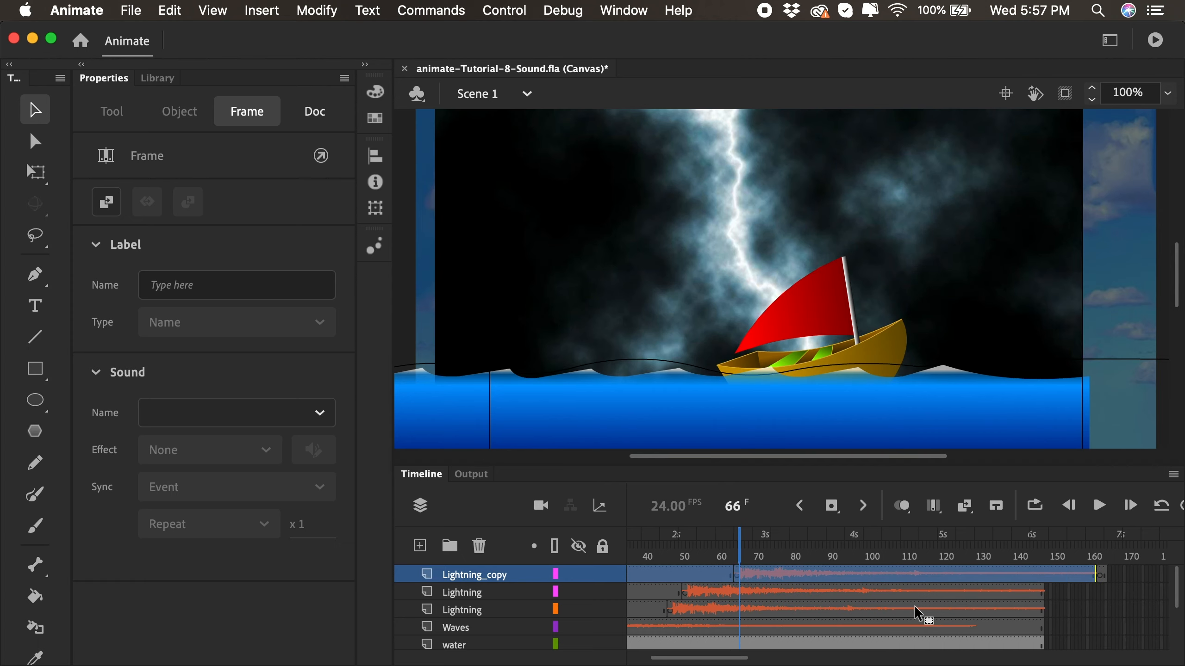
# - Remove the Lightning_copy layer's extra frames from frame 149 onward so it ends with the other layers
pyautogui.click(1074, 610)
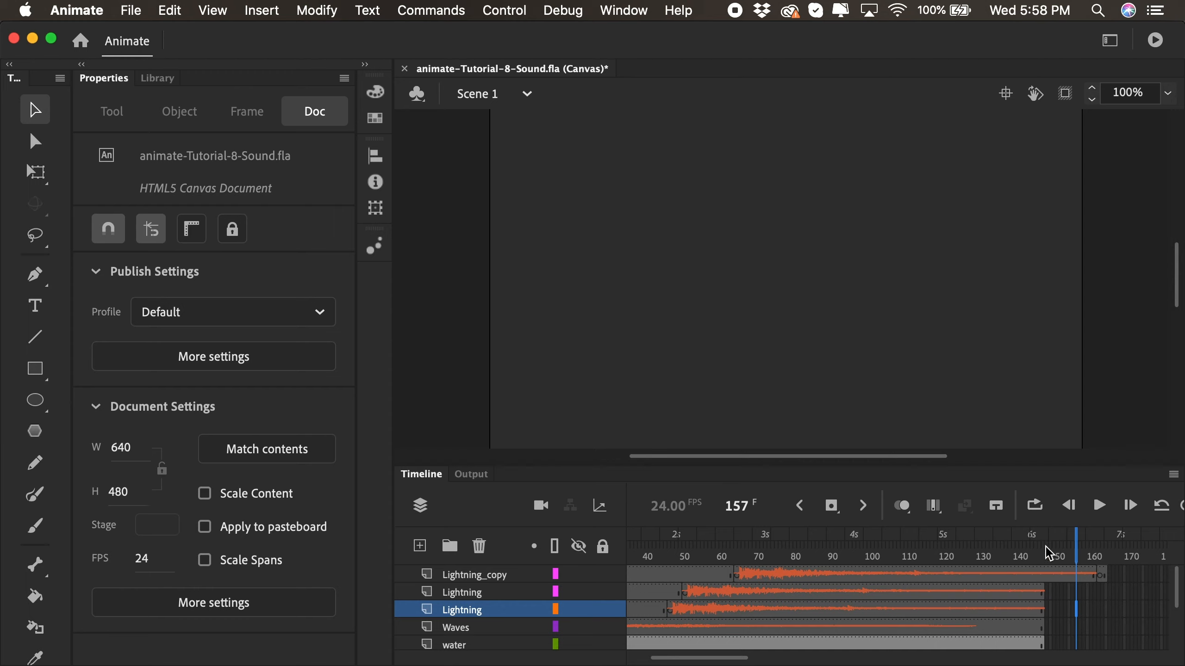
pyautogui.moveTo(1122, 576); pyautogui.dragTo(1050, 585)
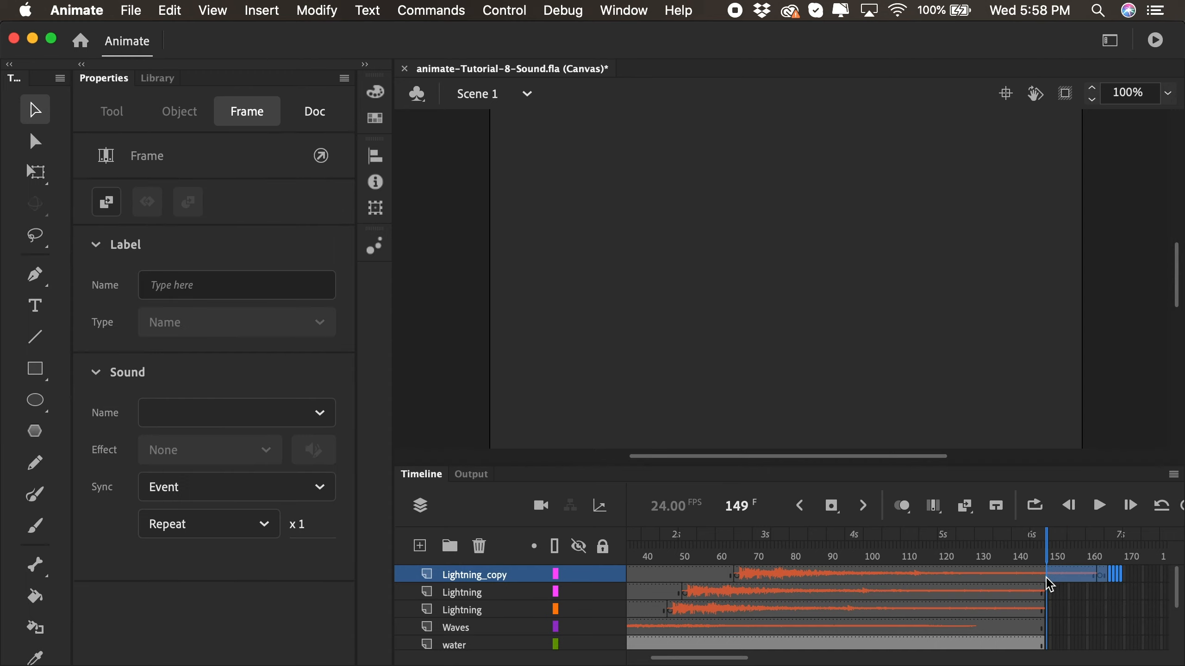
pyautogui.rightClick(1068, 580)
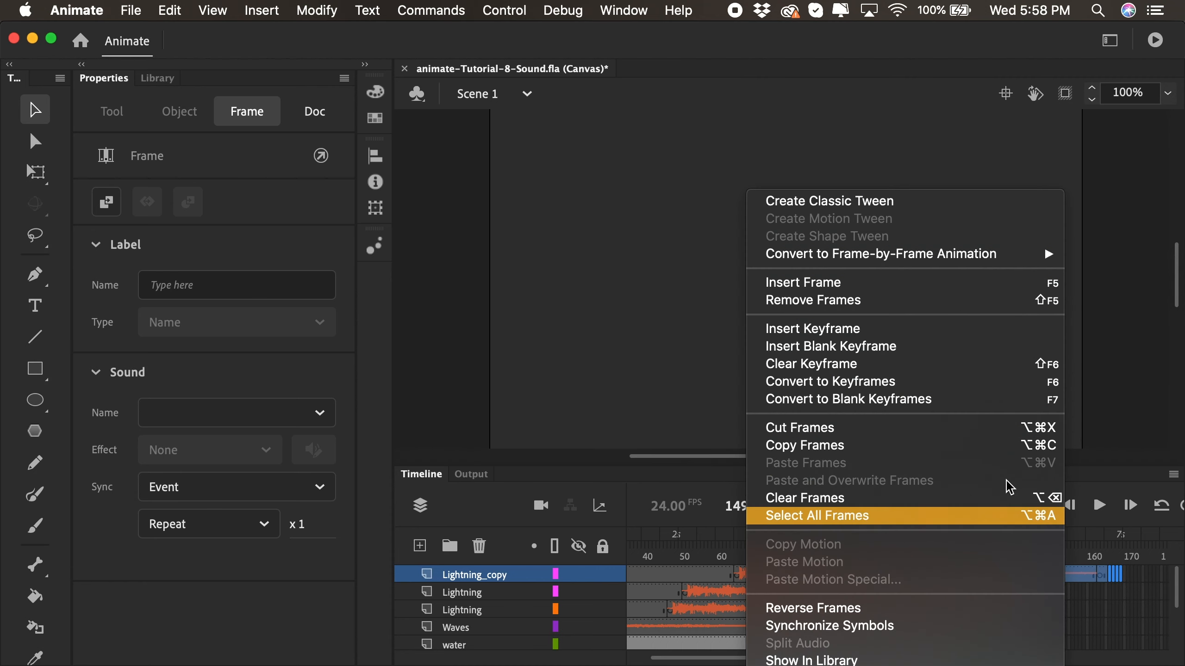
pyautogui.click(881, 312)
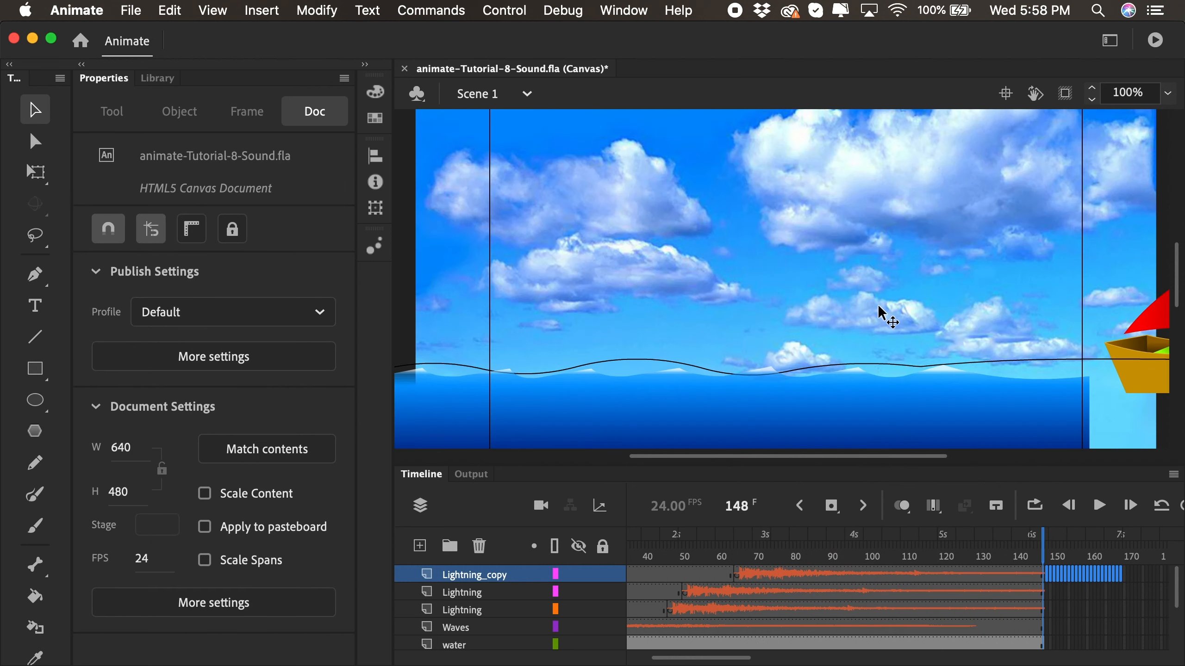
# - Enlarge the timeline to show all layers, and create a layer folder named AUDIO at the top of the stack
pyautogui.hotkey('shift', ',')
pyautogui.moveTo(537, 466); pyautogui.dragTo(540, 373)
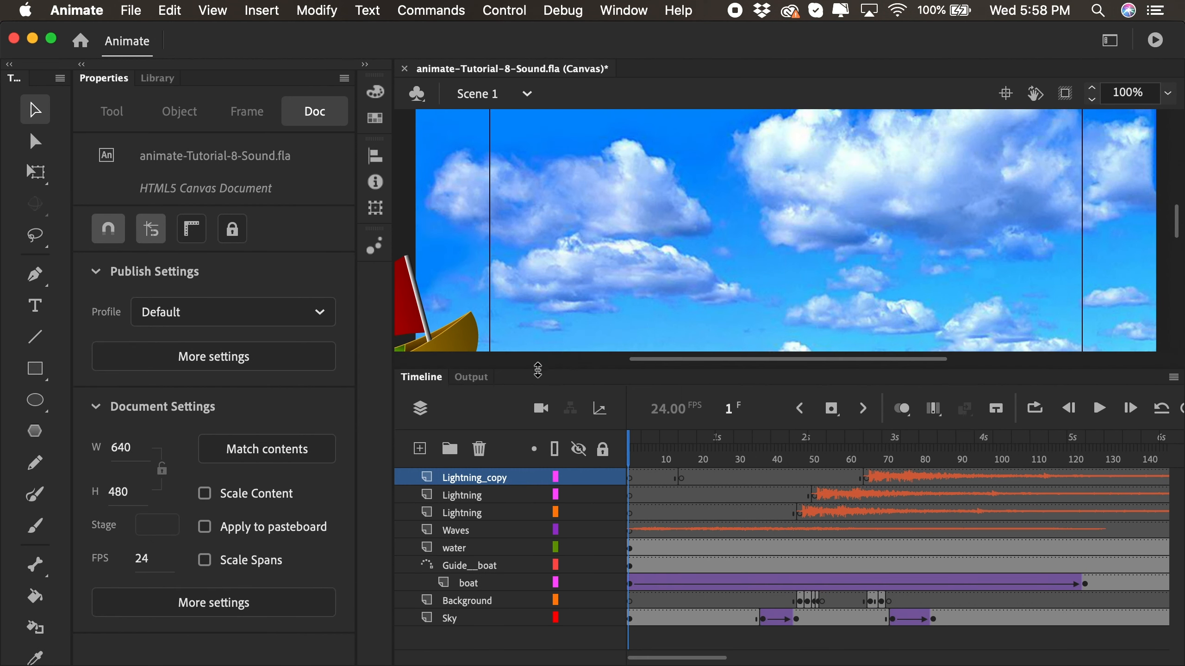
pyautogui.click(464, 515)
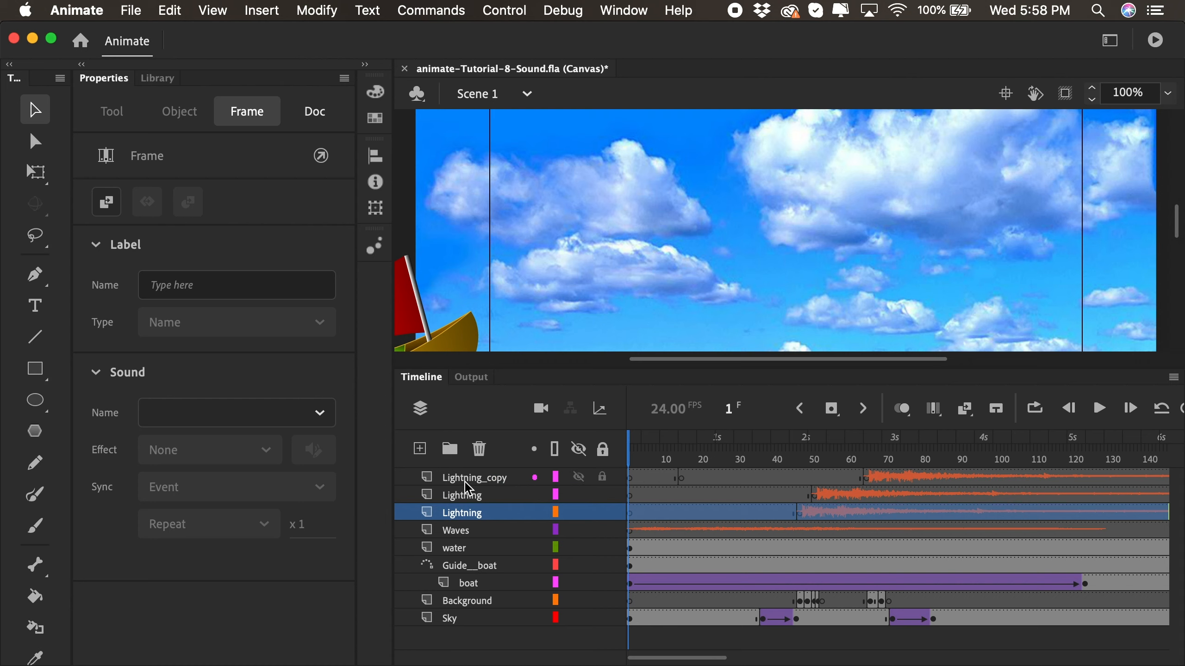
pyautogui.click(457, 534)
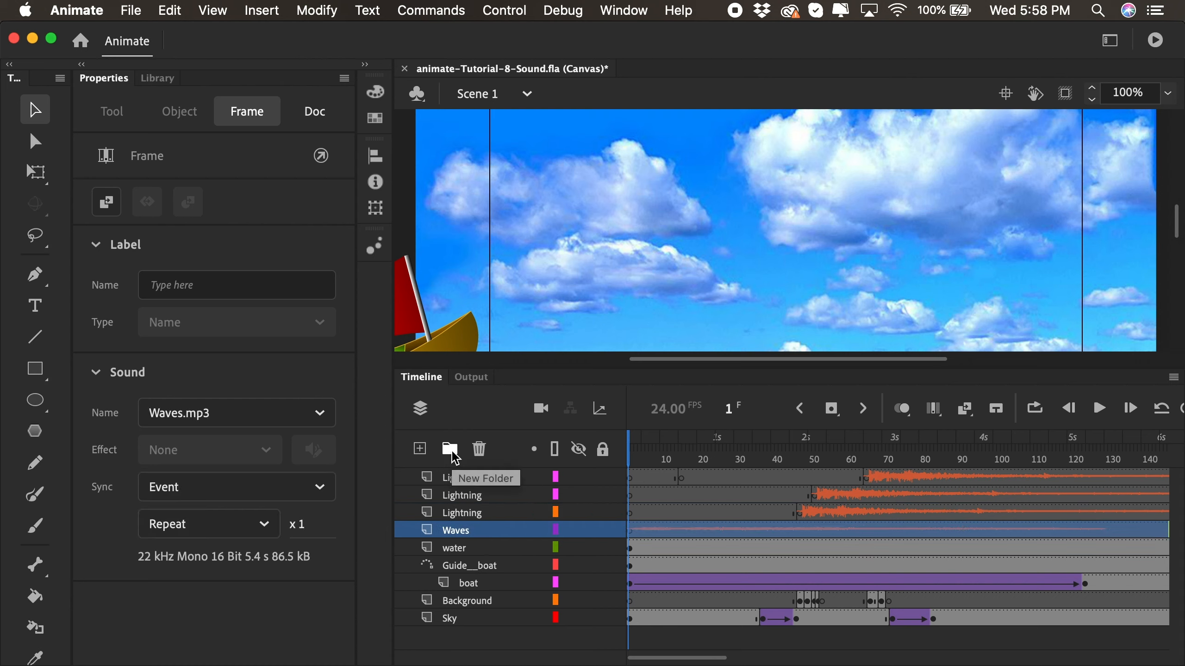
pyautogui.click(452, 453)
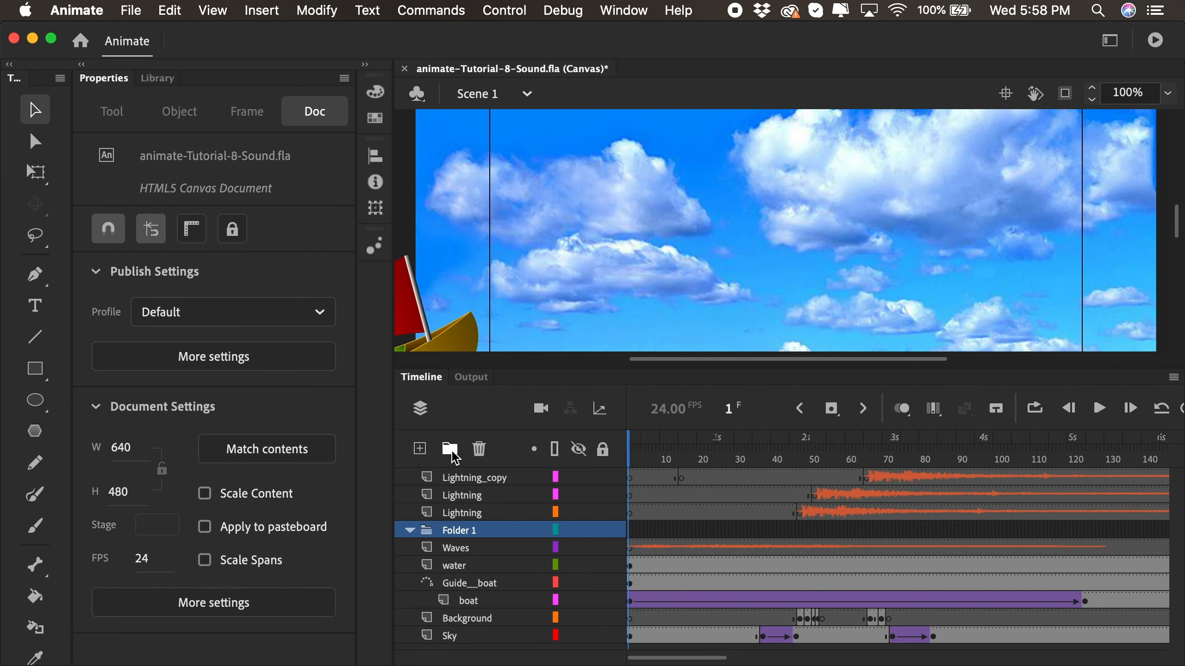
pyautogui.doubleClick(468, 532)
pyautogui.press('BackSpace')
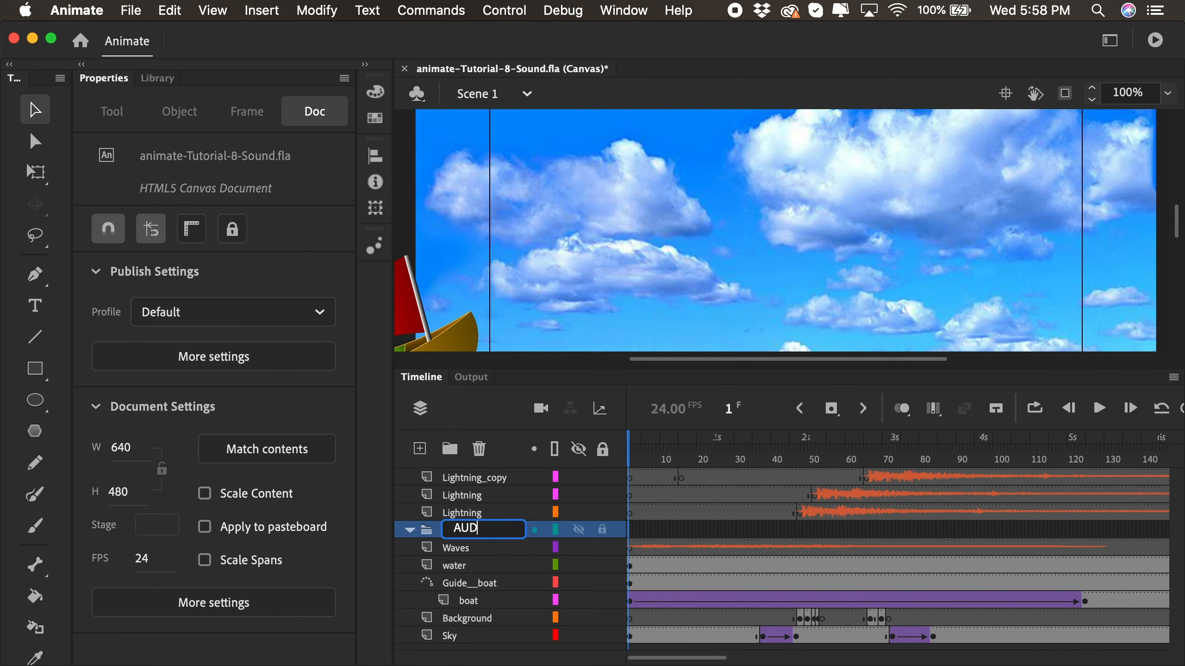
pyautogui.press('Return')
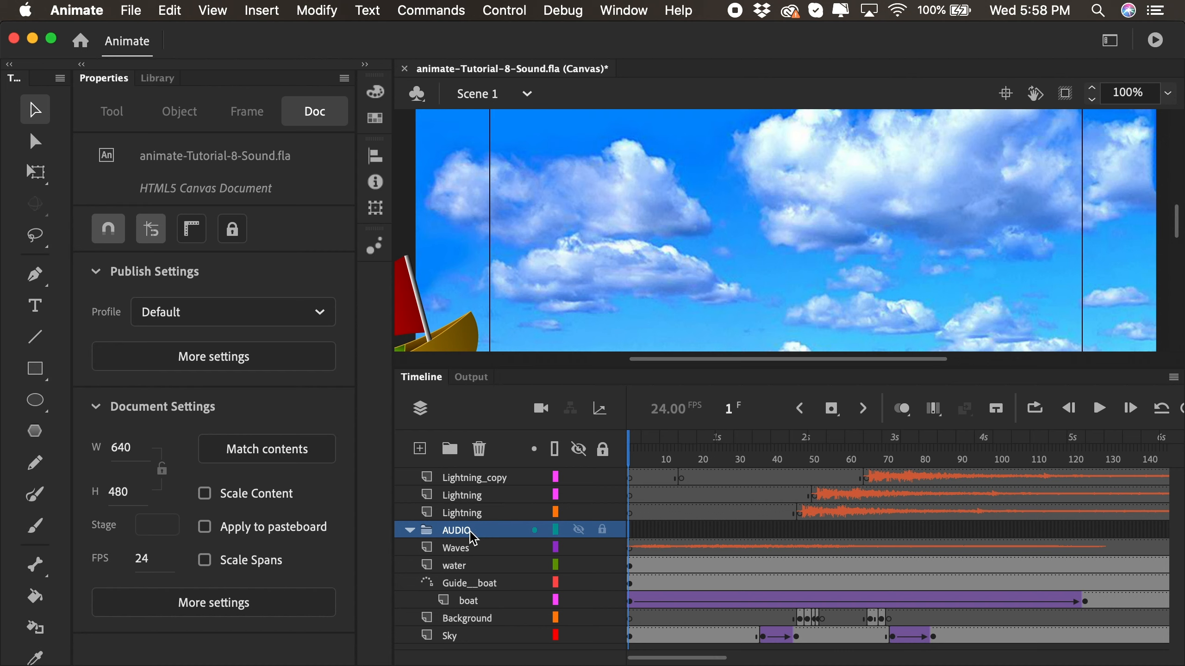
pyautogui.moveTo(472, 539); pyautogui.dragTo(468, 475)
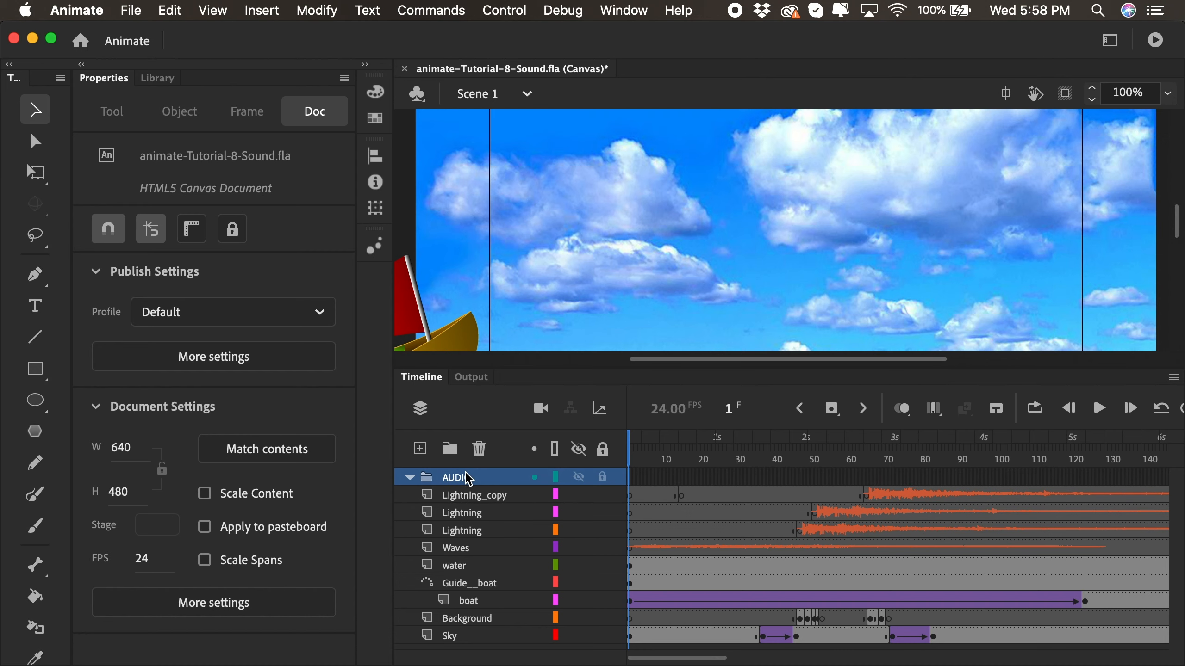
# - Move the Lightning_copy, both Lightning and Waves layers into the AUDIO folder and collapse it
pyautogui.click(464, 498)
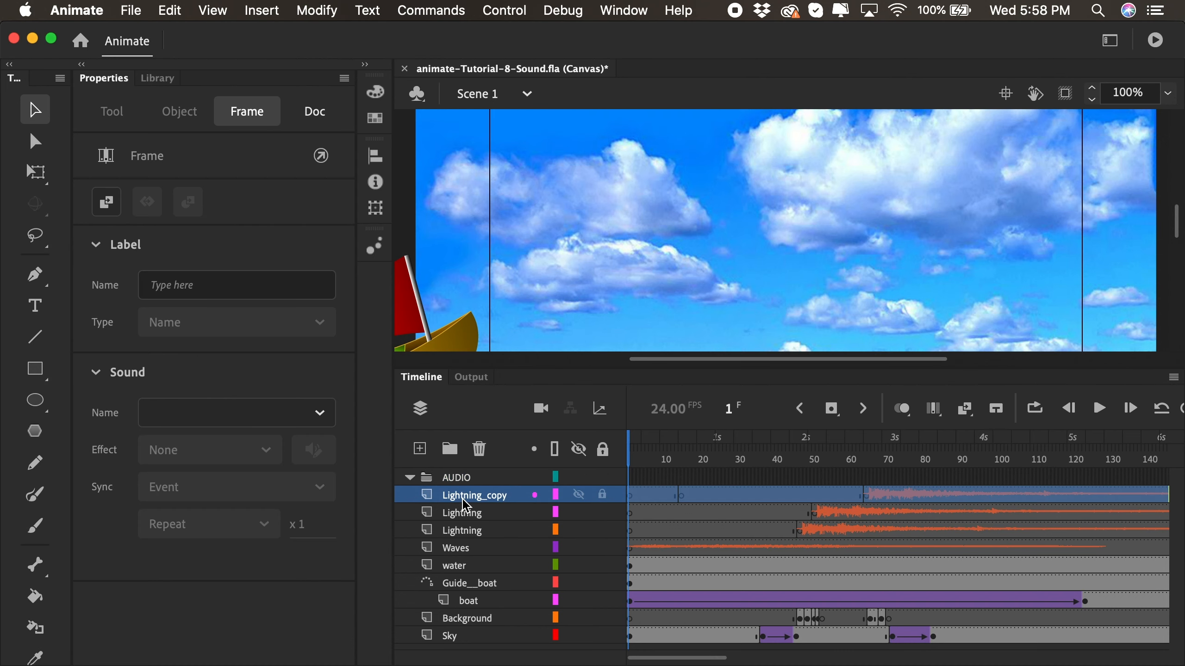
pyautogui.keyDown('shift'); pyautogui.click(461, 556); pyautogui.keyUp('shift')
pyautogui.moveTo(464, 495); pyautogui.dragTo(455, 482)
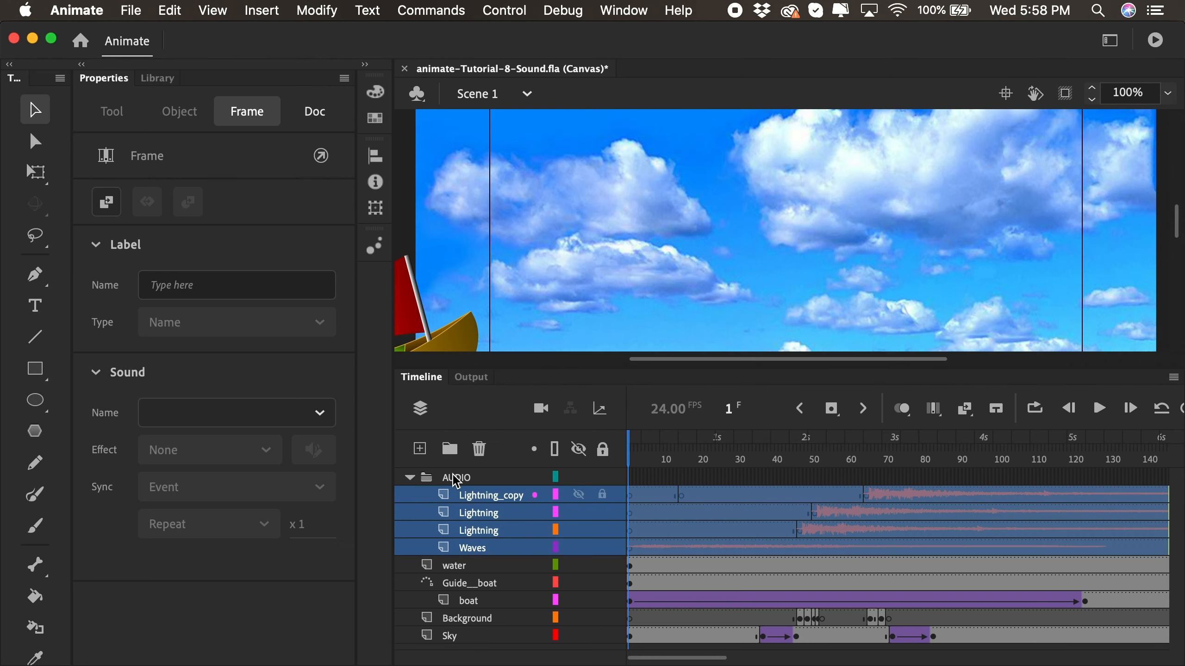
pyautogui.click(410, 478)
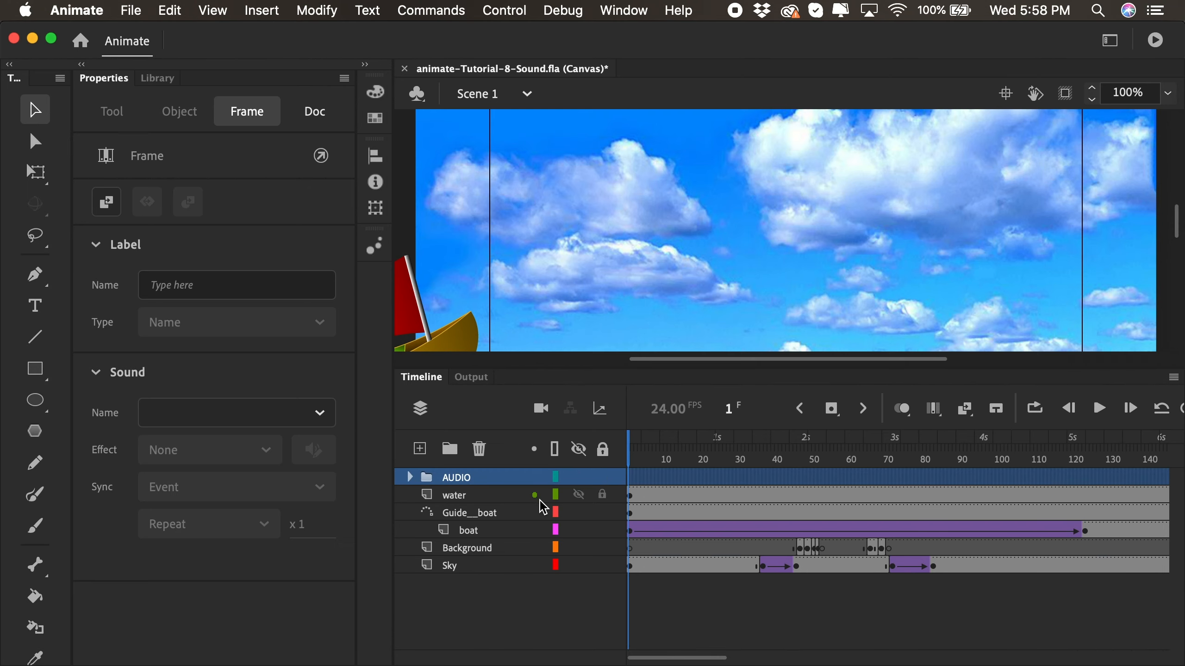
# - Test the movie to check the waves and lightning sounds against the animation
pyautogui.press('super+Return')
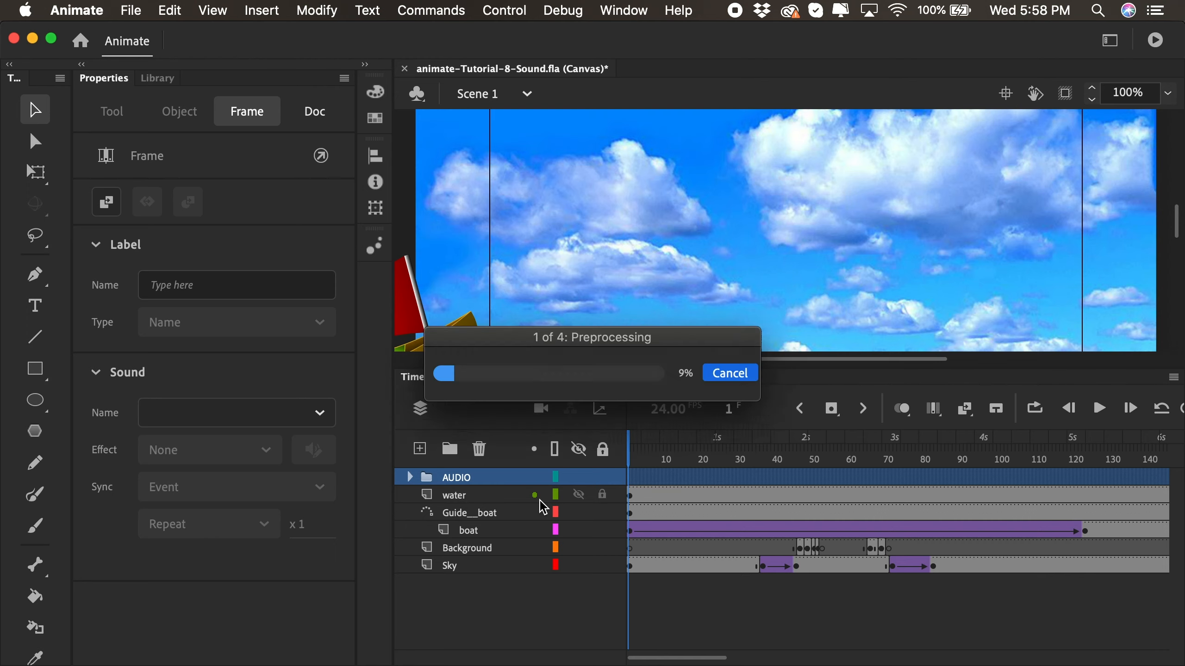